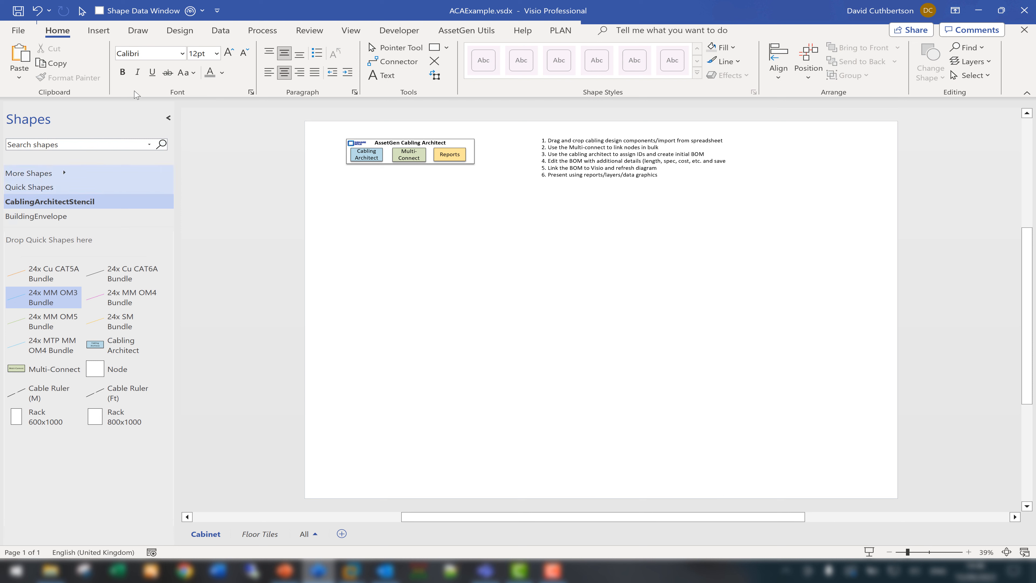
# Import the Cabinets$ worksheet from the Excel workbook as external data using Custom Import.
pyautogui.click(224, 33)
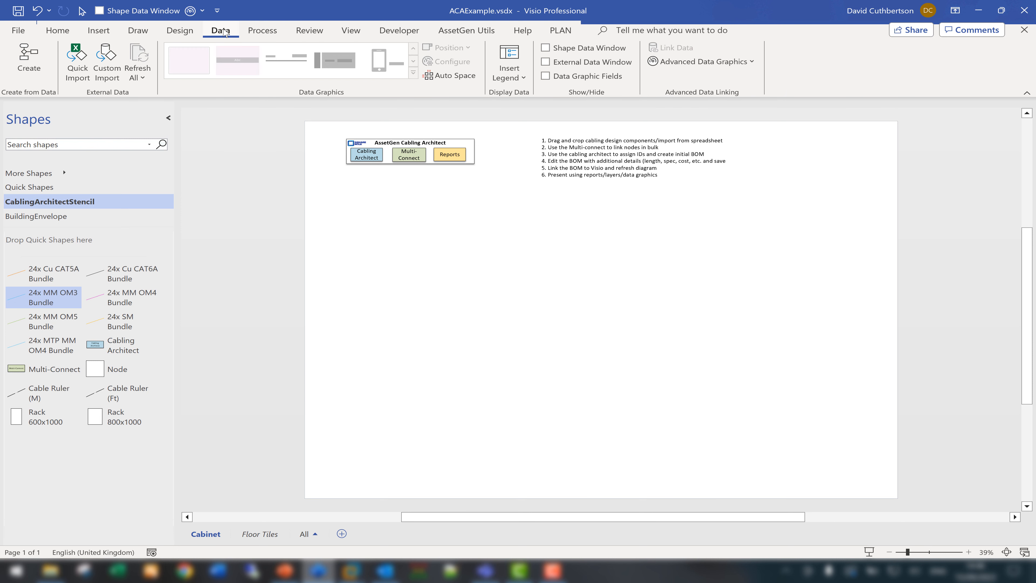
pyautogui.click(106, 61)
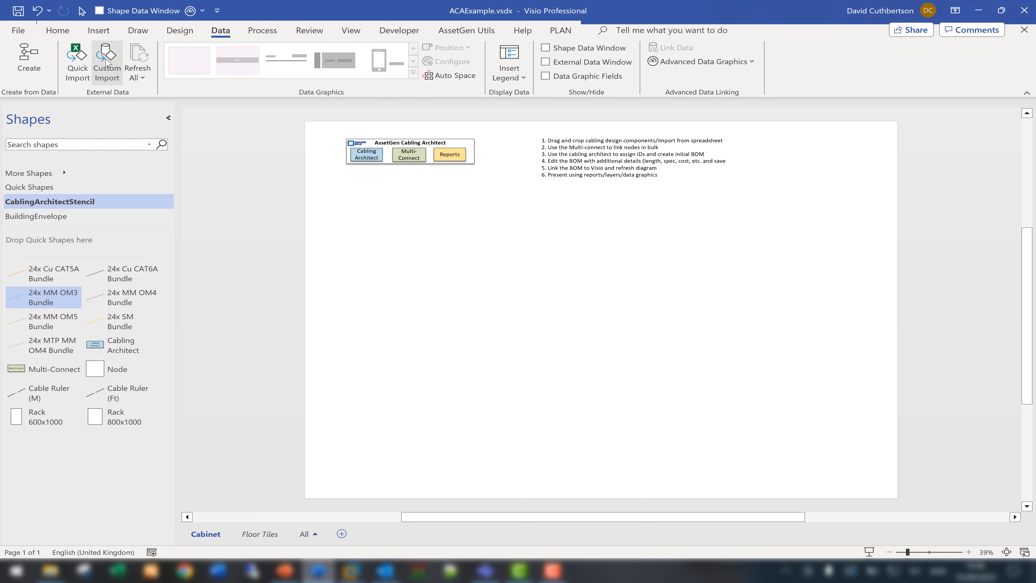
pyautogui.click(560, 390)
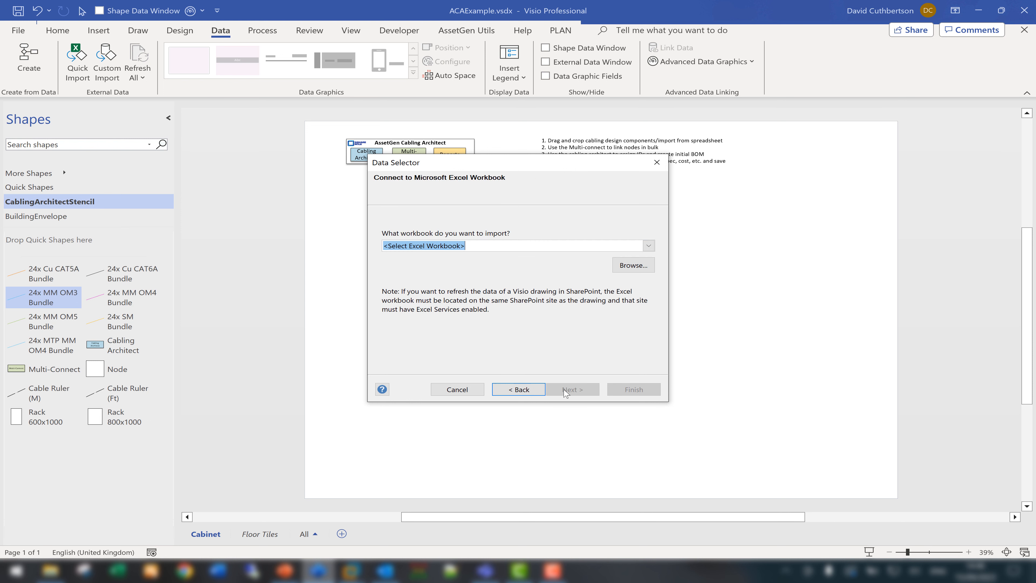
pyautogui.click(648, 245)
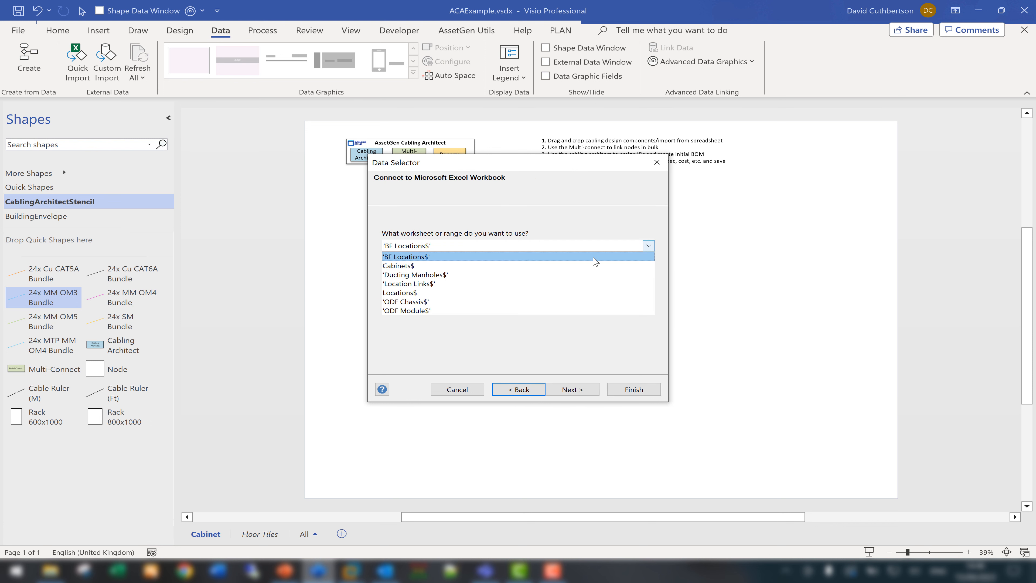
pyautogui.click(587, 266)
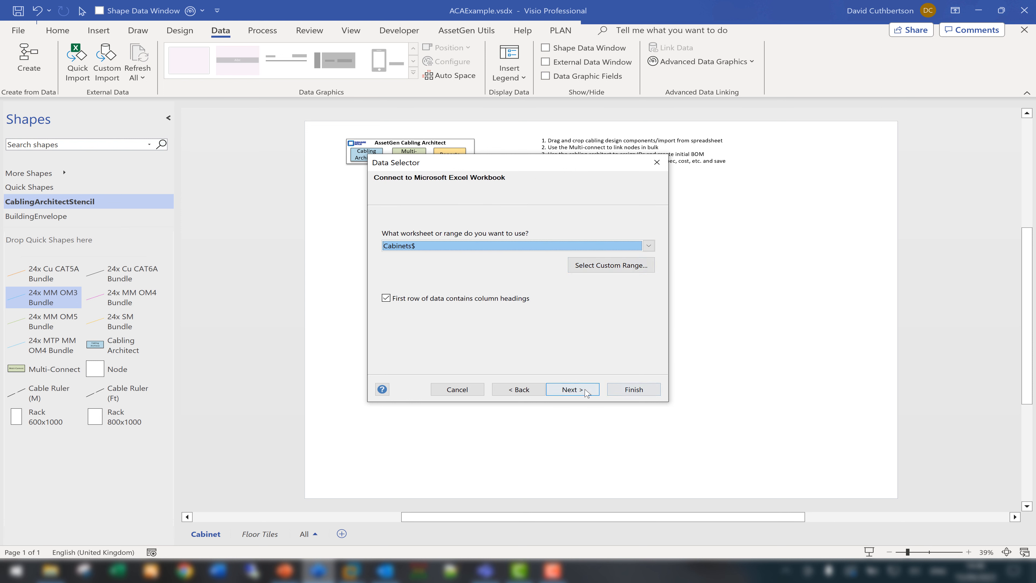
pyautogui.click(641, 391)
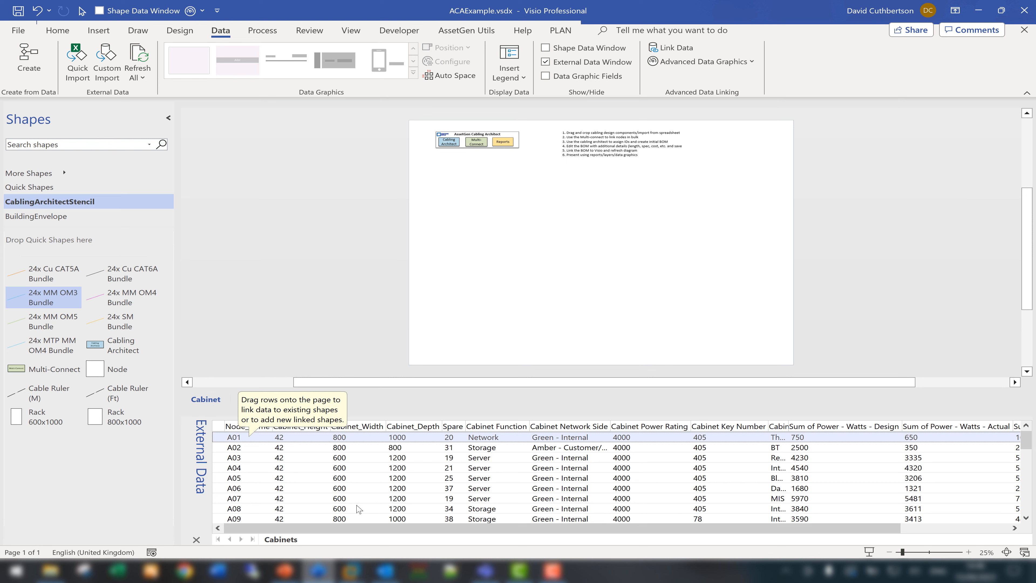
# Place all rows of the Cabinets data on the drawing as linked Rack 600x1000 shapes, and close the External Data window.
pyautogui.click(41, 422)
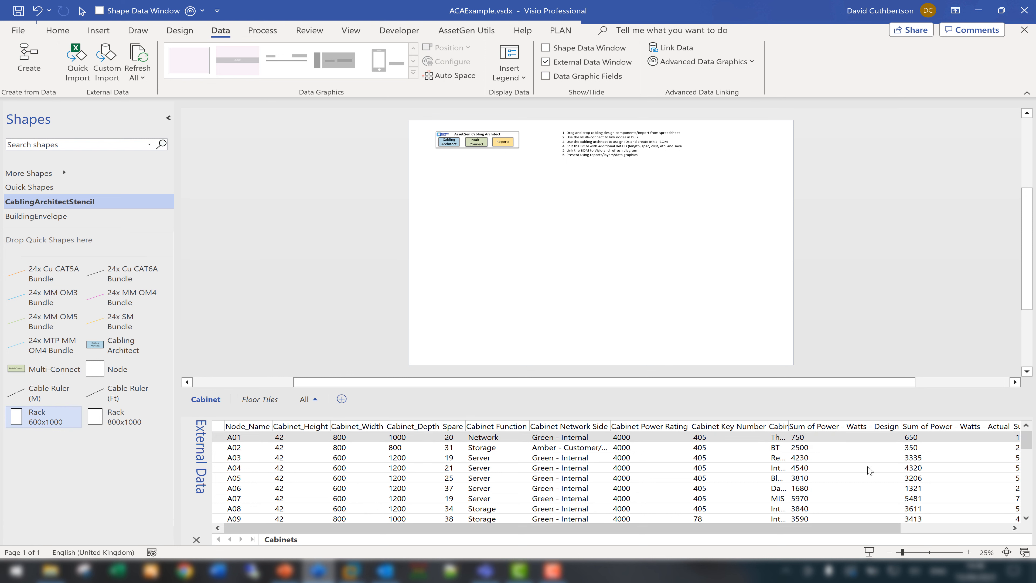
pyautogui.moveTo(1024, 442); pyautogui.dragTo(991, 514)
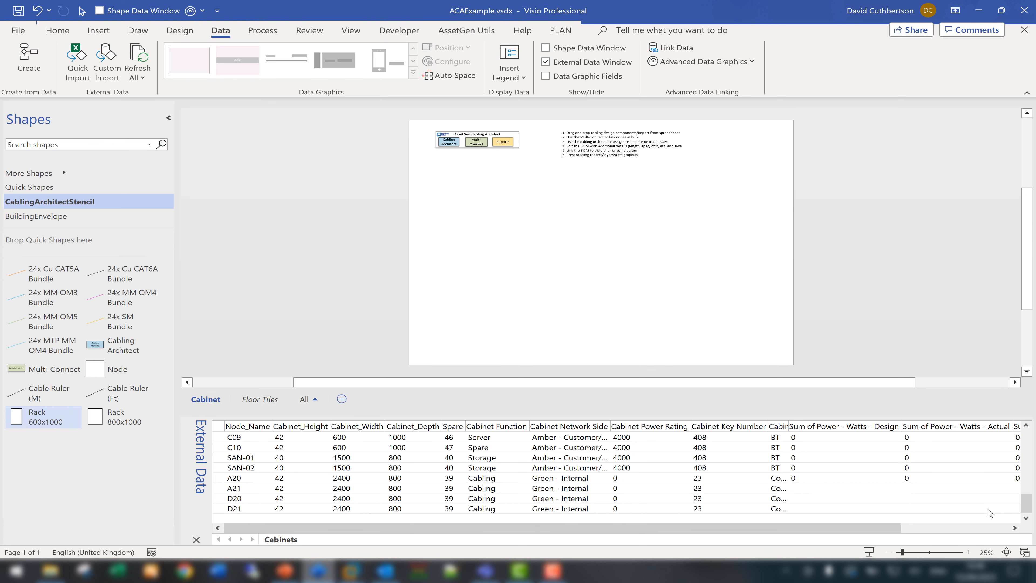
pyautogui.click(319, 501)
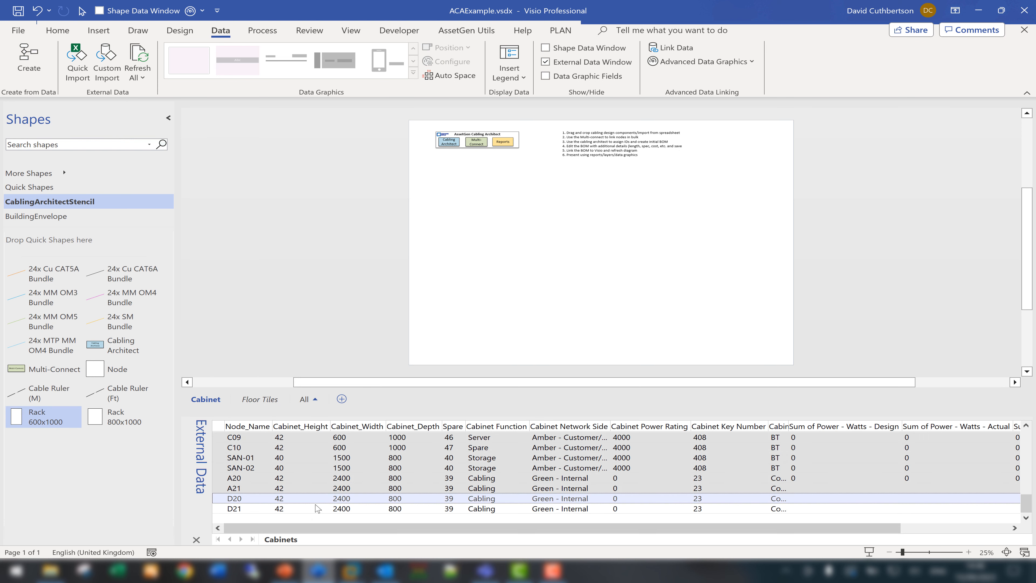
pyautogui.keyDown('shift'); pyautogui.click(317, 508); pyautogui.keyUp('shift')
pyautogui.moveTo(318, 508); pyautogui.dragTo(373, 194)
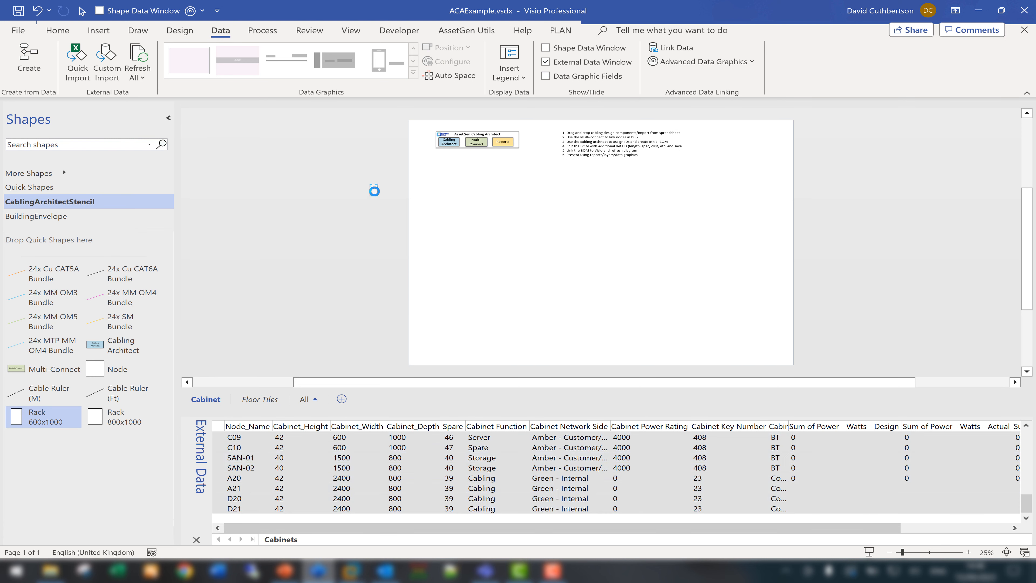
pyautogui.click(196, 540)
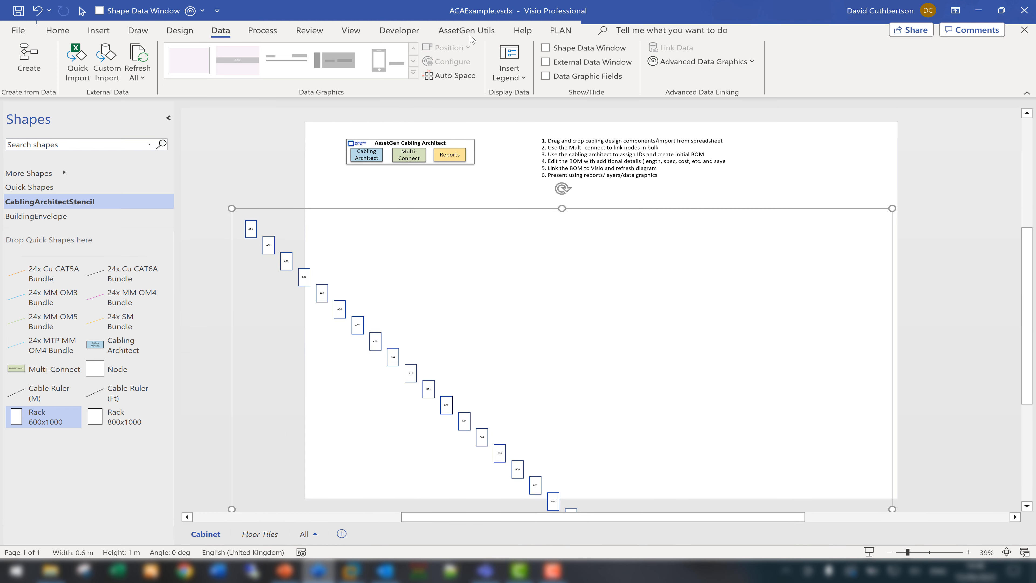
# Apply Resize Horizontal to the placed racks, and colour them with the available data graphic.
pyautogui.click(471, 36)
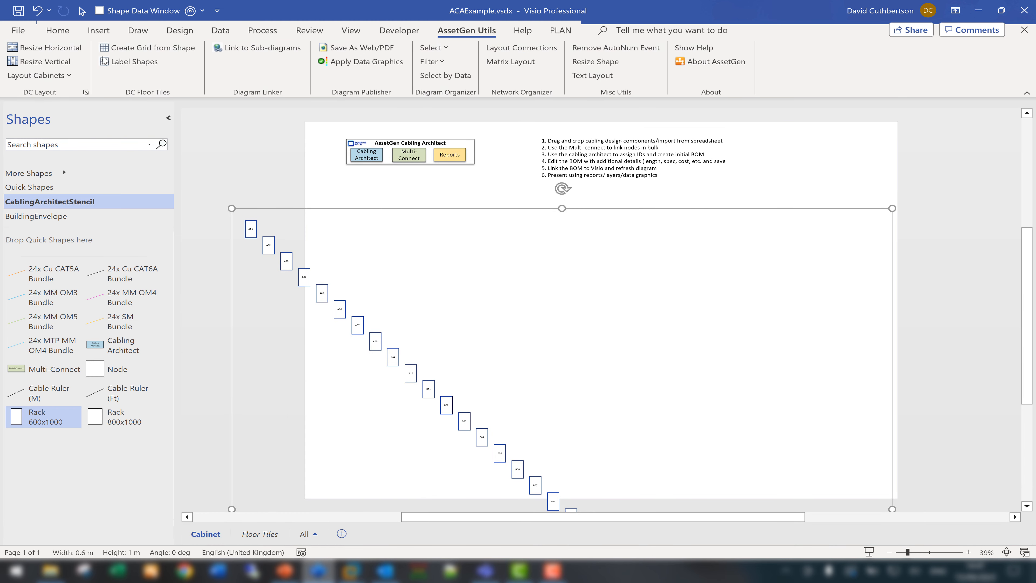
pyautogui.click(24, 47)
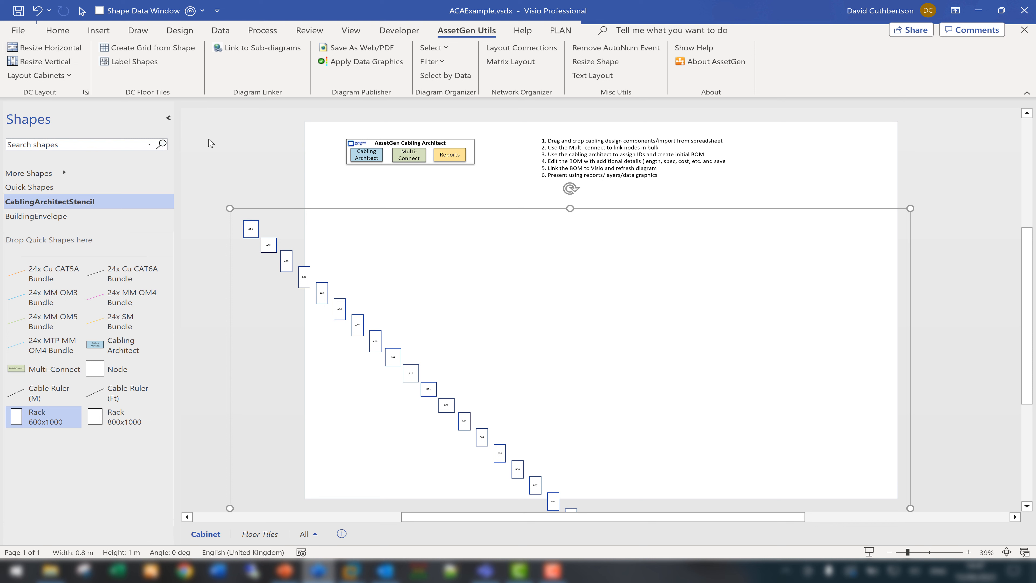
pyautogui.click(220, 30)
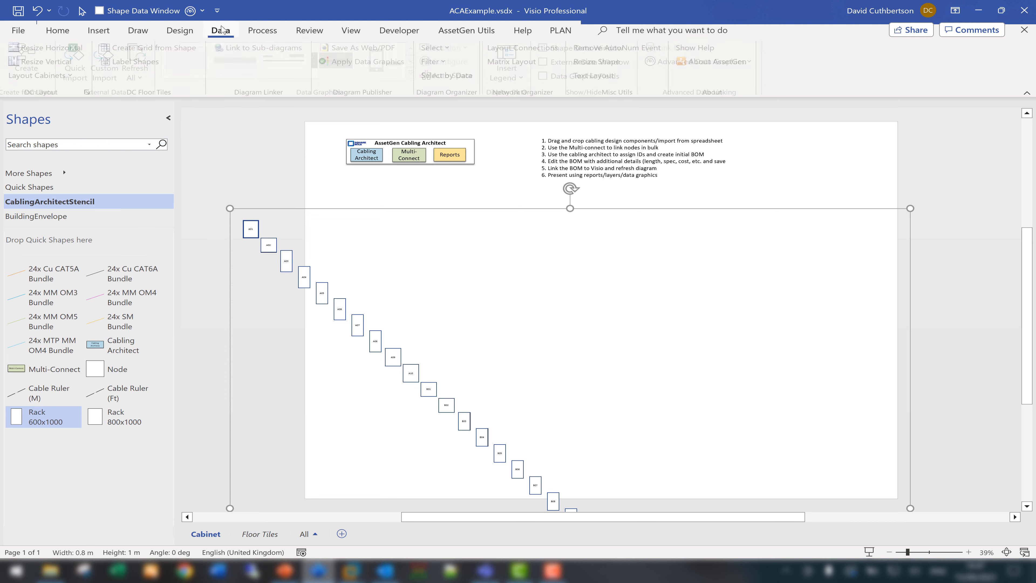
pyautogui.click(705, 62)
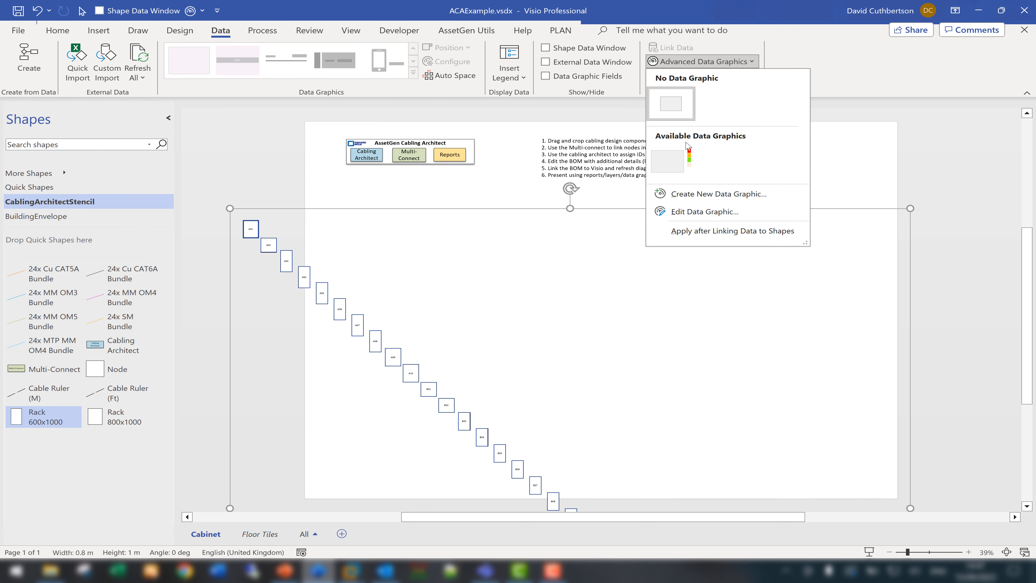
pyautogui.click(688, 154)
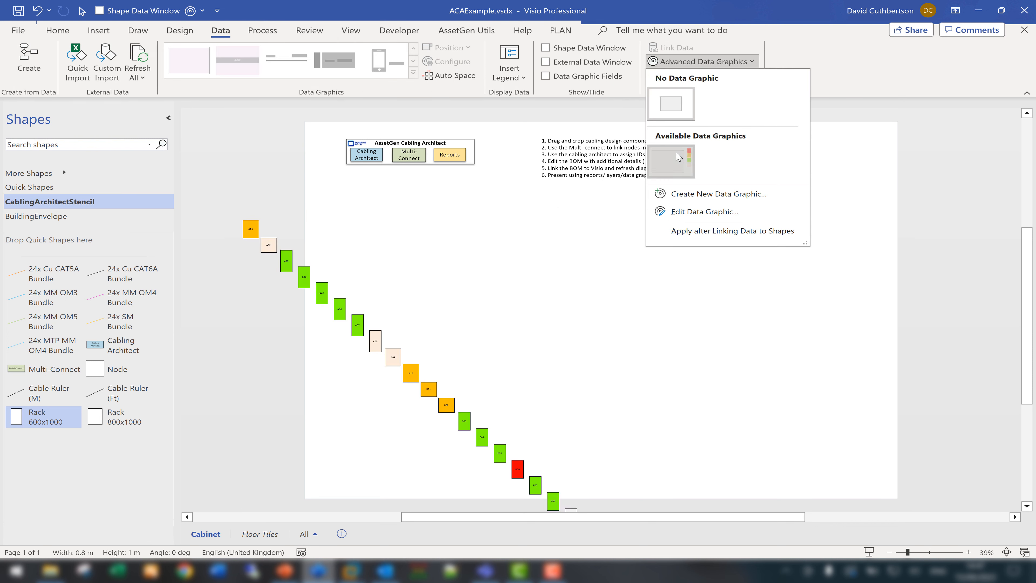
pyautogui.click(274, 174)
# Insert a vertical data graphic legend and place it just left of the AssetGen Cabling Architect box.
pyautogui.click(528, 79)
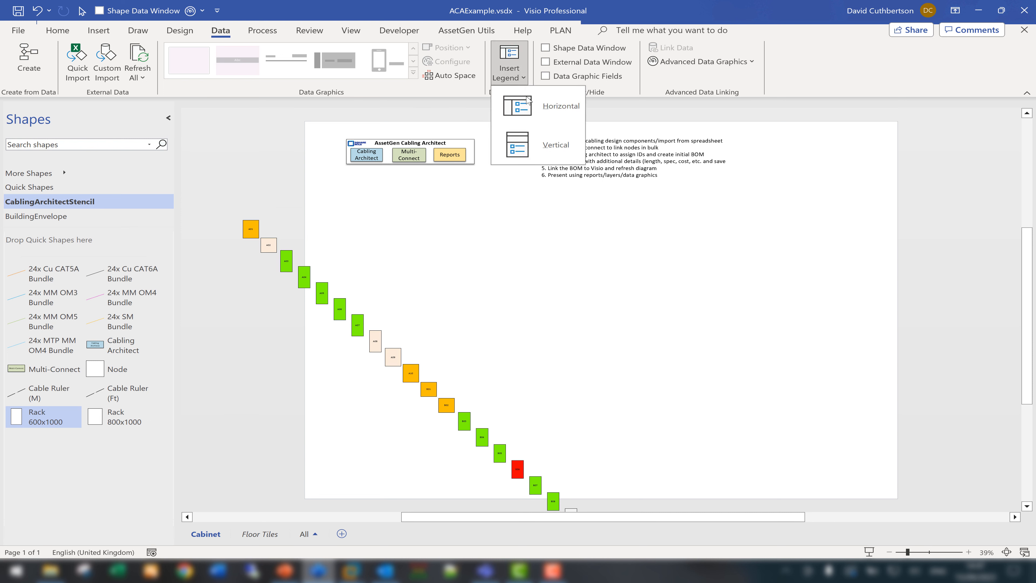
pyautogui.click(526, 144)
pyautogui.click(881, 129)
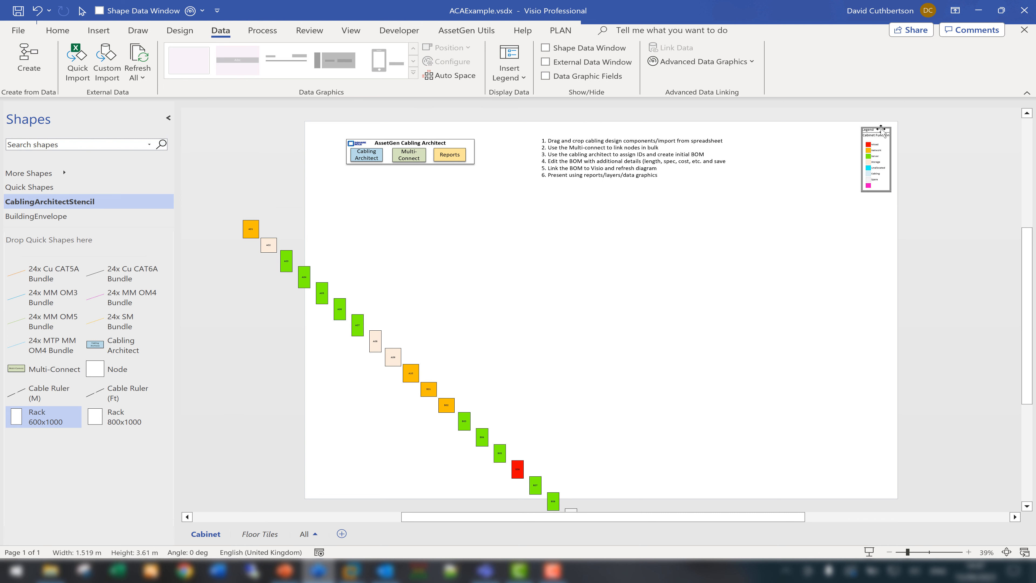
pyautogui.moveTo(879, 128); pyautogui.dragTo(328, 137)
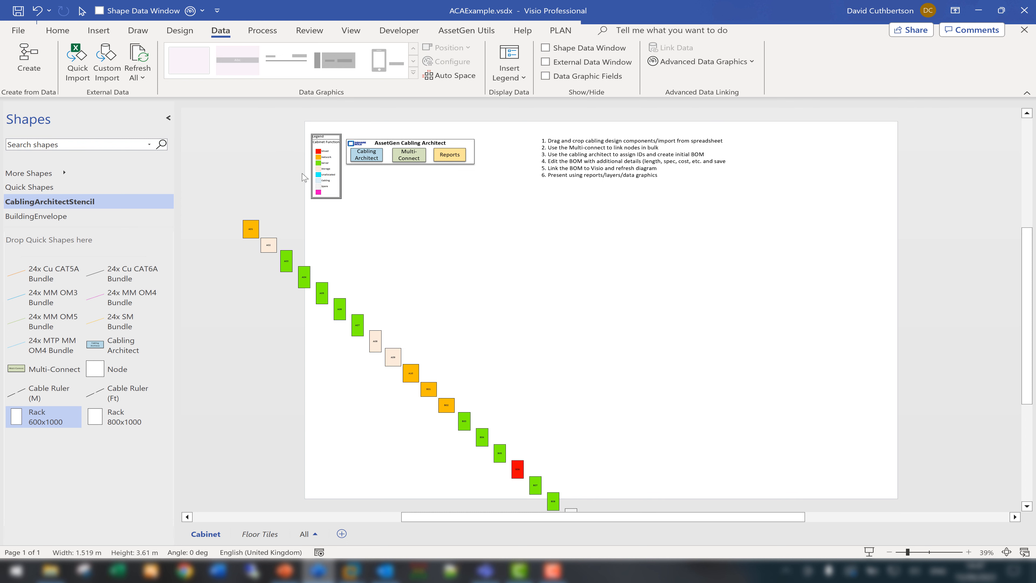
pyautogui.click(225, 175)
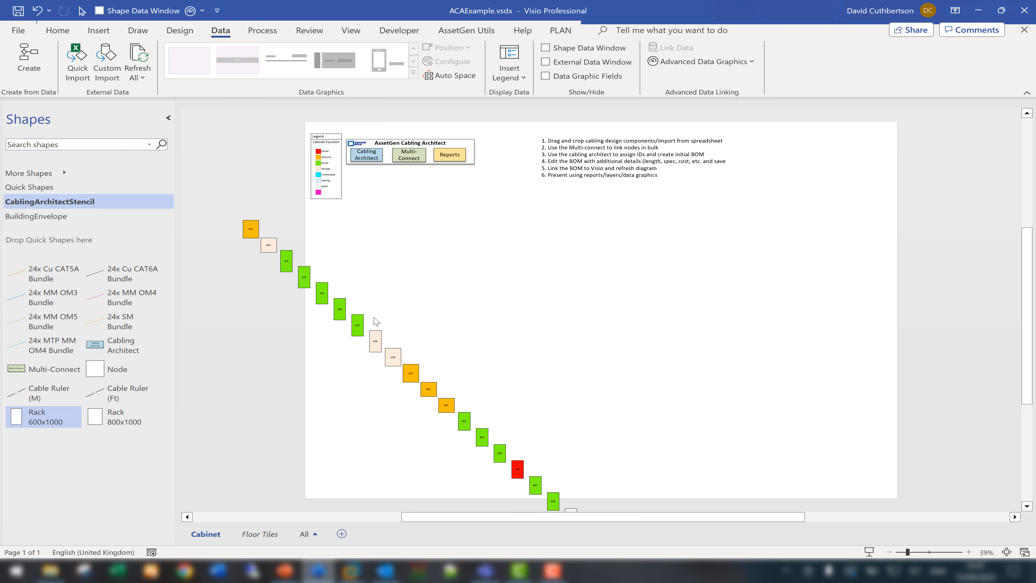
# Arrange all the racks with Matrix Layout, sorted by Cabinet Function in 1 row with edge-to-edge spacing.
pyautogui.scroll(-5, 463, 326)
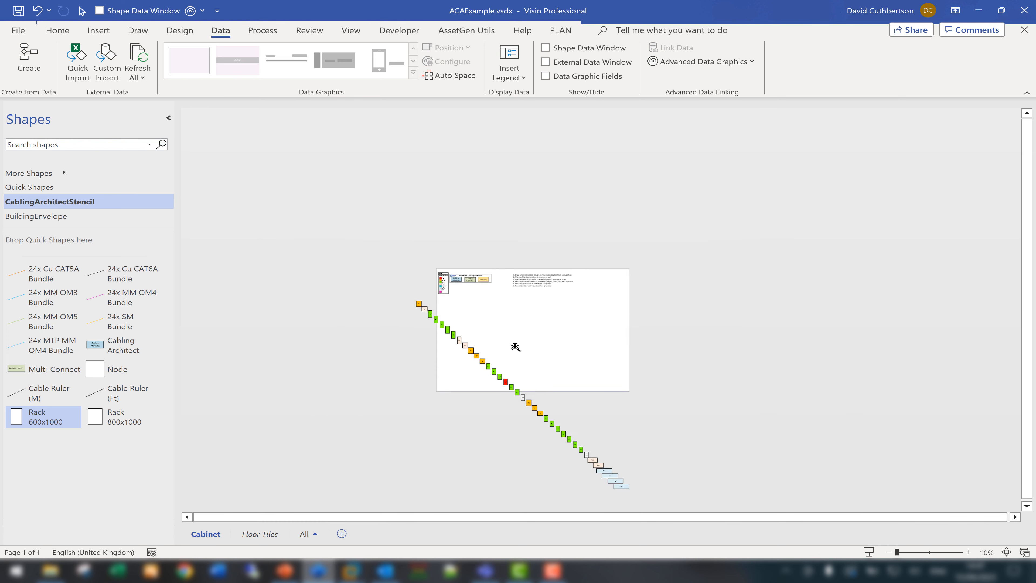
pyautogui.moveTo(411, 308); pyautogui.dragTo(651, 481)
pyautogui.click(455, 31)
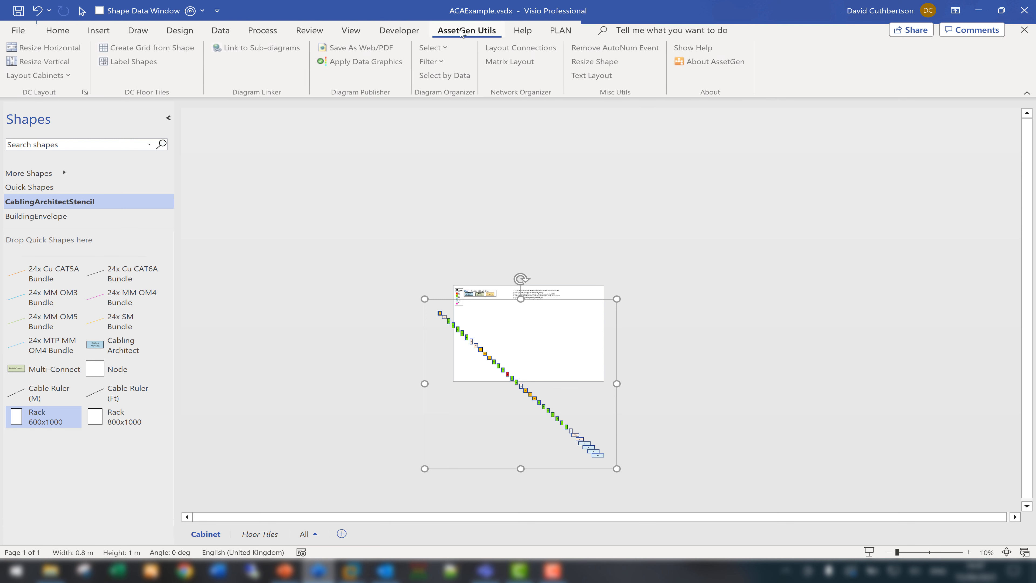
pyautogui.click(510, 62)
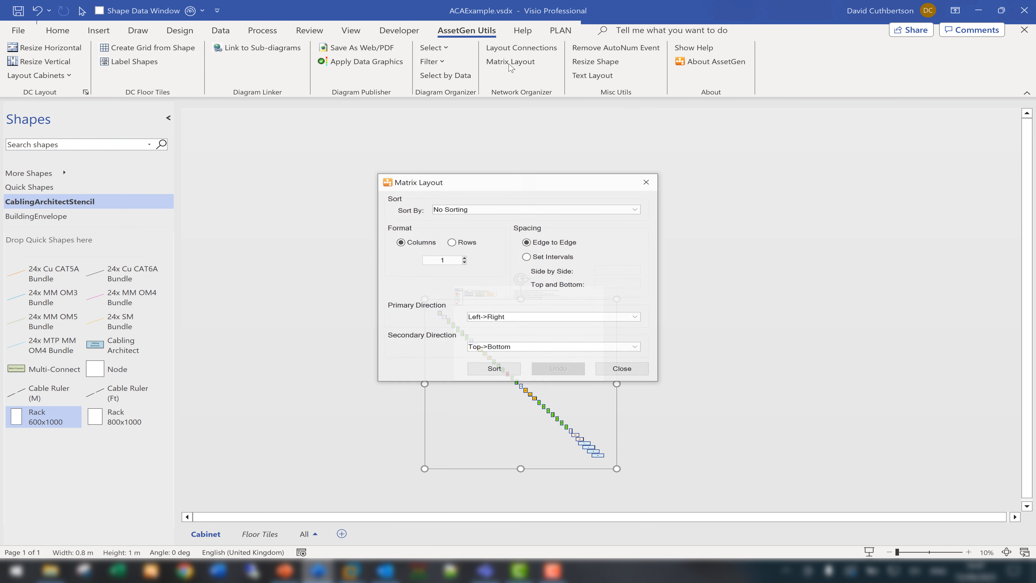
pyautogui.click(638, 208)
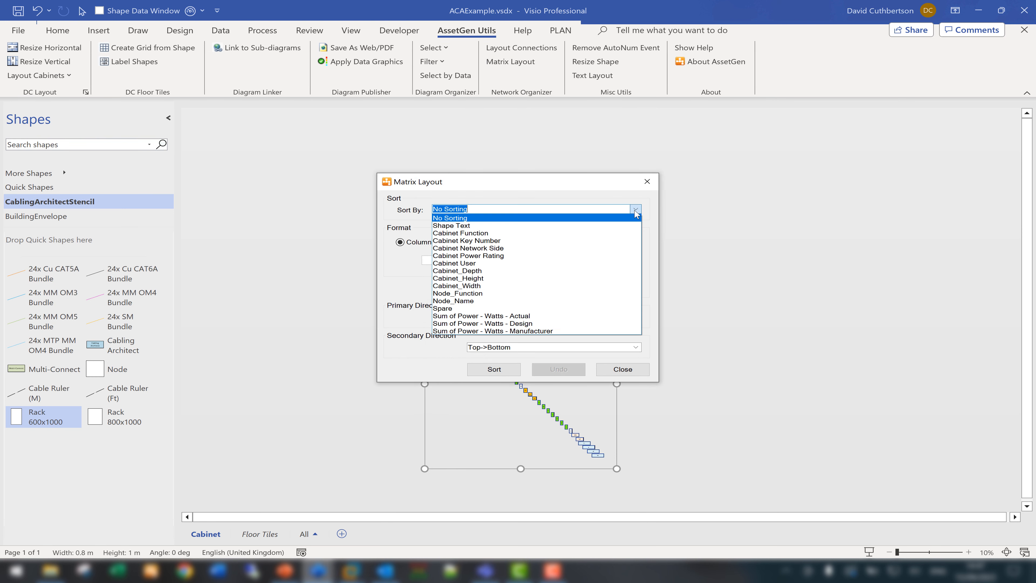
pyautogui.click(627, 238)
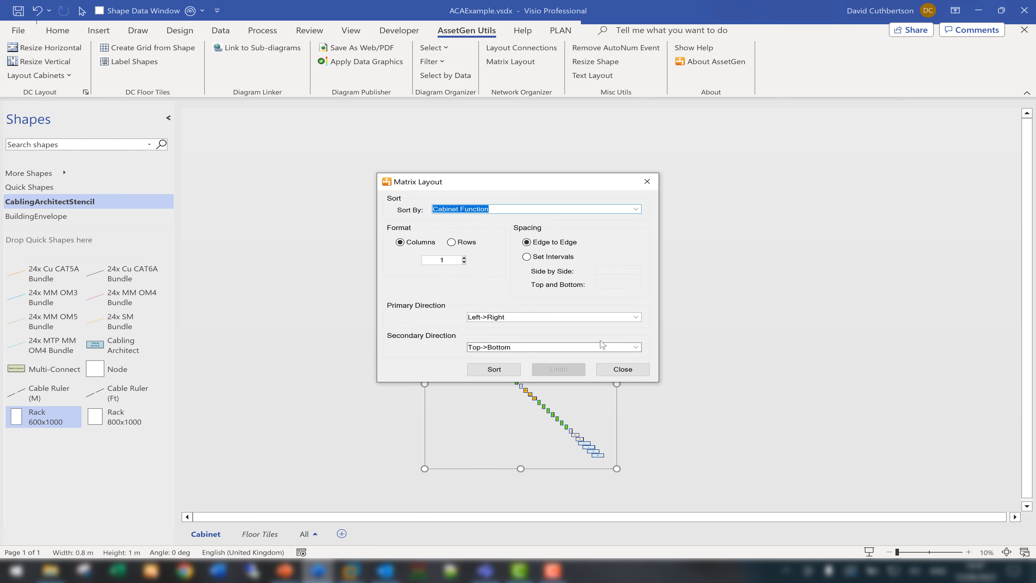
pyautogui.click(451, 243)
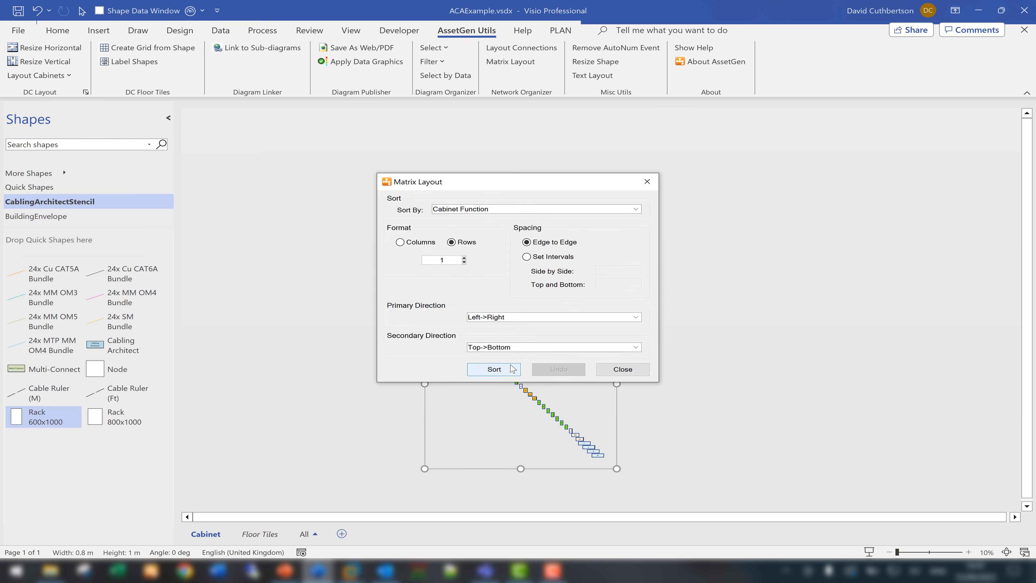
pyautogui.click(494, 369)
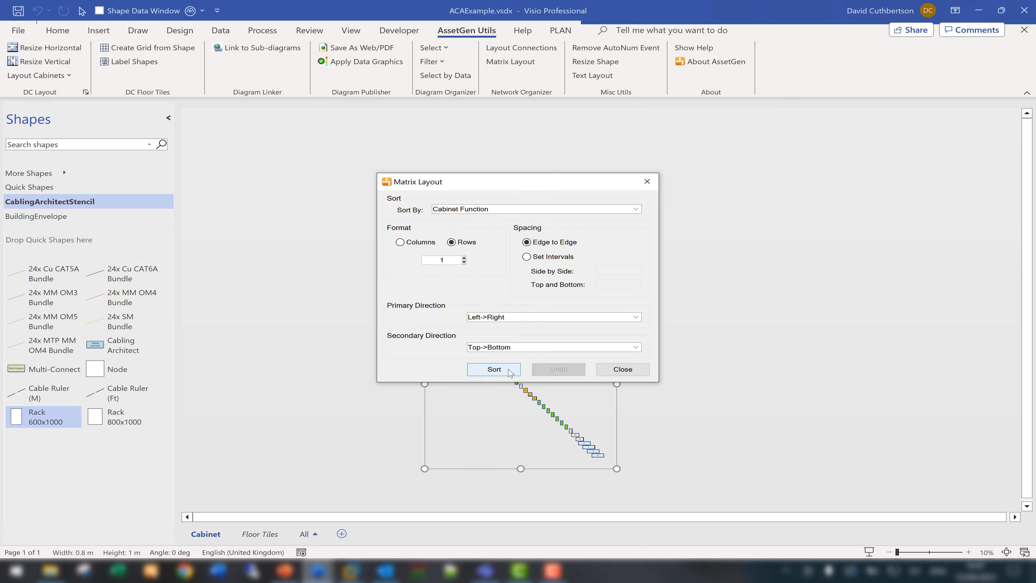
pyautogui.click(623, 370)
# Move the sorted row of racks to the middle of the page.
pyautogui.moveTo(625, 446); pyautogui.dragTo(473, 326)
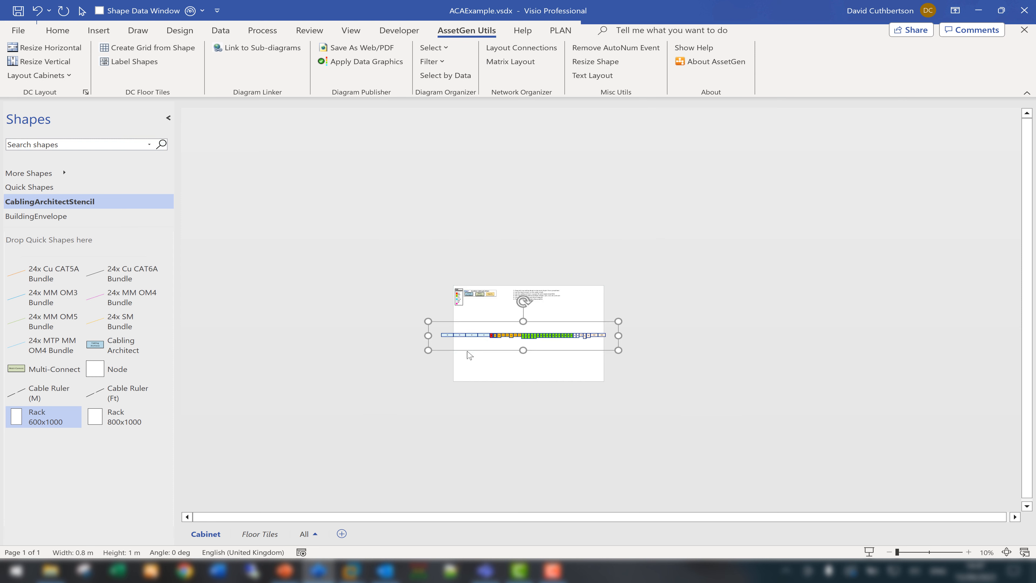
pyautogui.click(1006, 552)
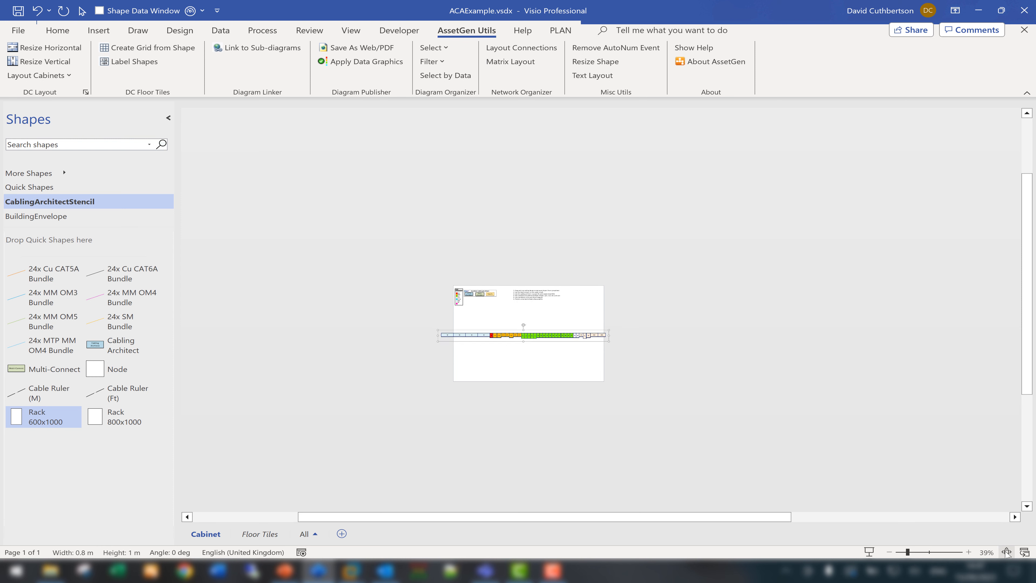
pyautogui.click(530, 261)
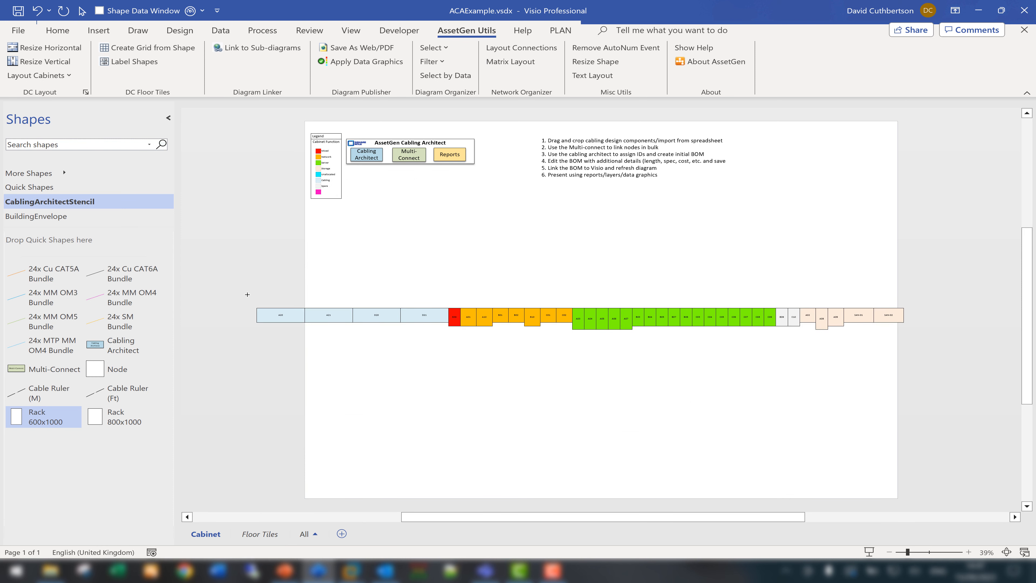
# Separate the four light-blue cabling racks from the row, placing two above it and two below it.
pyautogui.moveTo(237, 283); pyautogui.dragTo(367, 364)
pyautogui.moveTo(341, 322); pyautogui.dragTo(600, 227)
pyautogui.moveTo(336, 298); pyautogui.dragTo(594, 424)
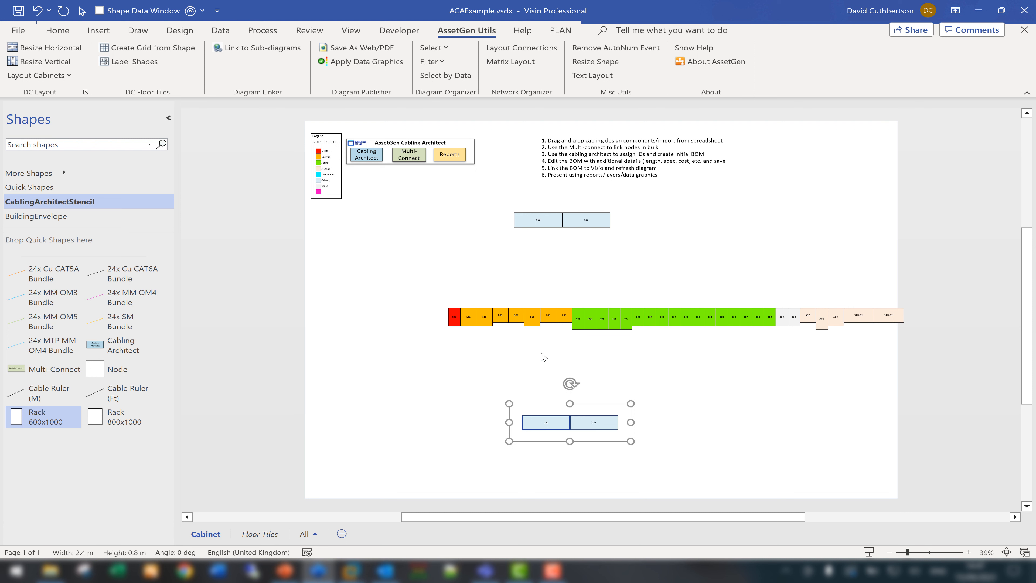
pyautogui.click(537, 282)
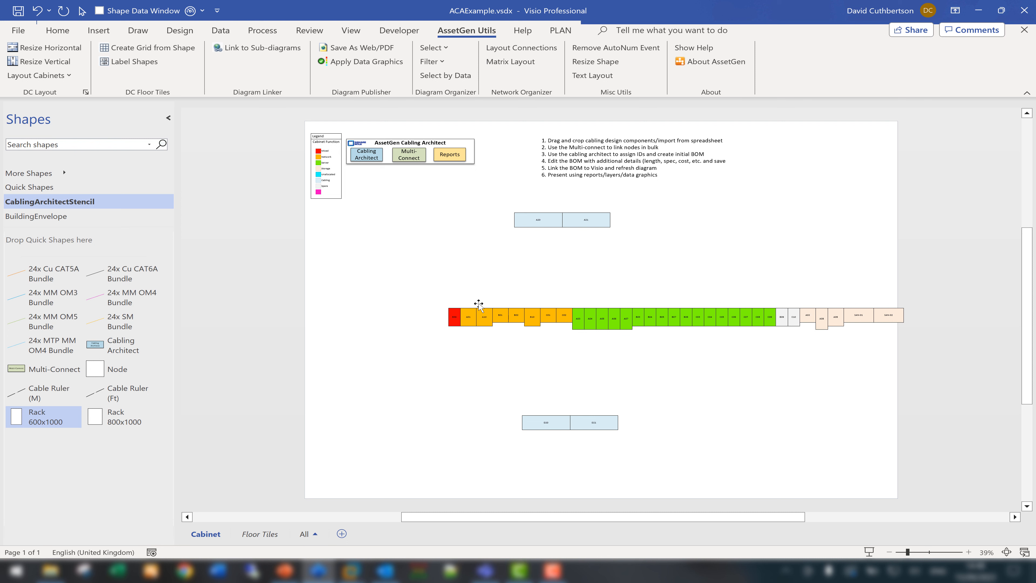
# Use Multi-Connect to link the left cabling rack above the row to every rack in the row with 24x Cu CAT6A bundles.
pyautogui.doubleClick(411, 157)
pyautogui.moveTo(508, 229); pyautogui.dragTo(270, 225)
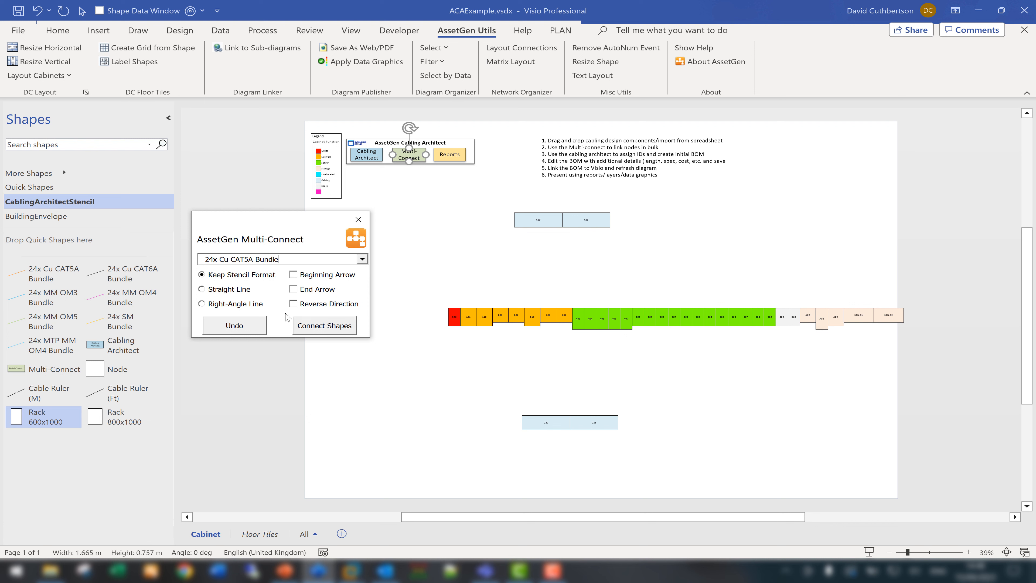
pyautogui.click(361, 260)
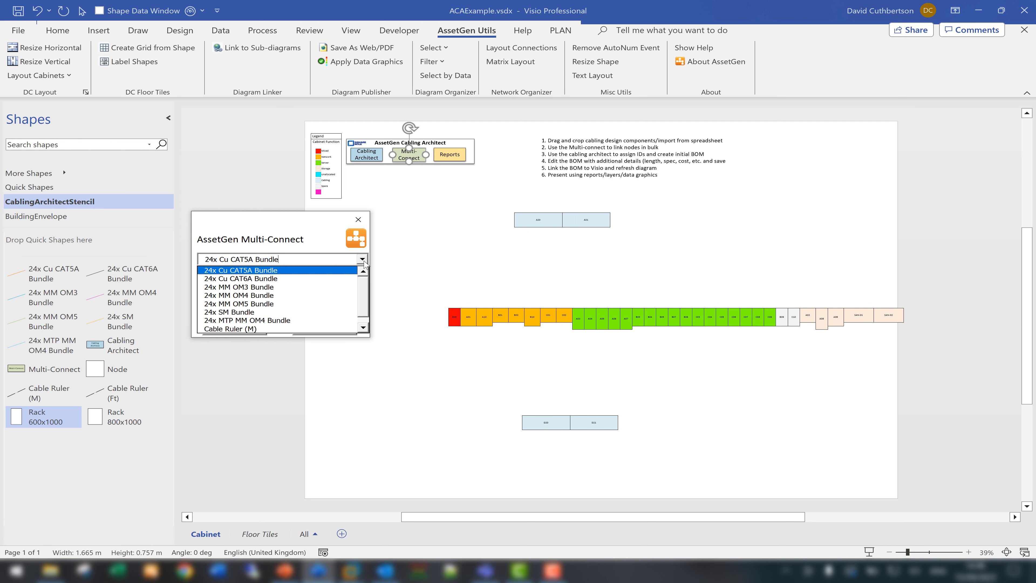
pyautogui.click(340, 279)
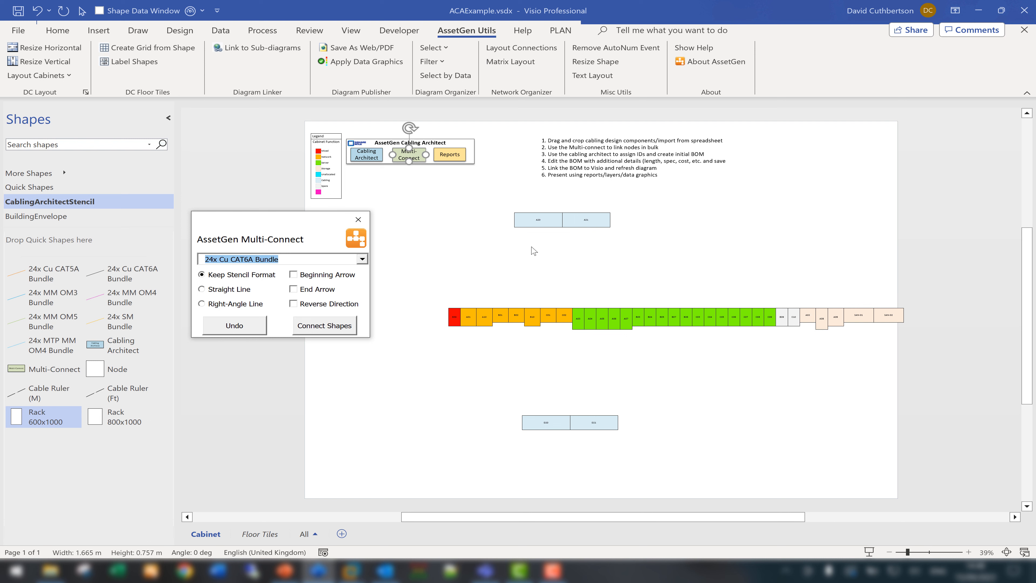
pyautogui.click(530, 257)
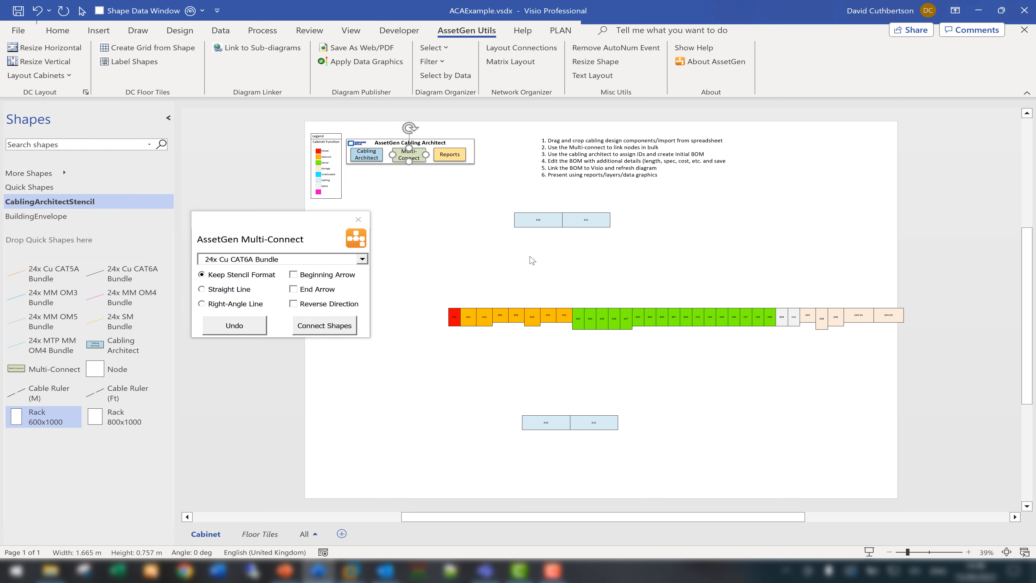
pyautogui.click(531, 216)
pyautogui.moveTo(435, 296); pyautogui.dragTo(969, 354)
pyautogui.click(345, 328)
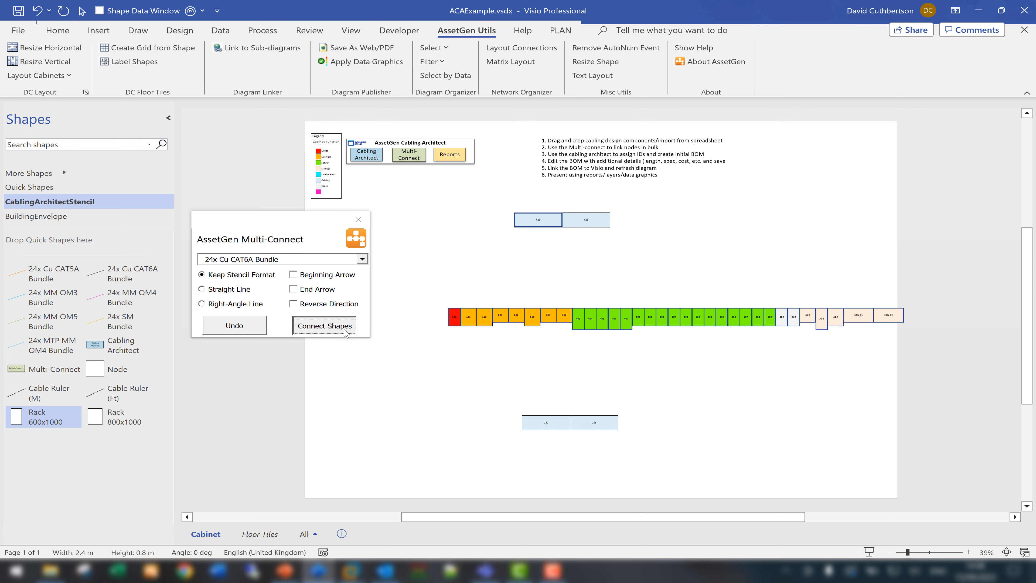
# Connect the left cabling rack below the row to every rack in the row with 24x Cu CAT6A bundles.
pyautogui.click(501, 401)
pyautogui.click(538, 424)
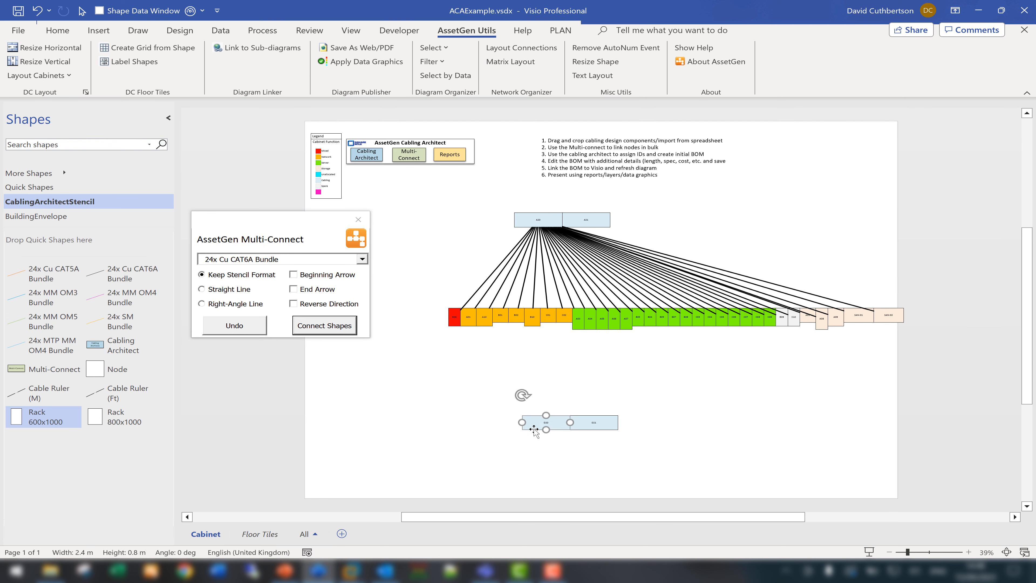
pyautogui.moveTo(423, 285); pyautogui.dragTo(960, 375)
pyautogui.click(330, 325)
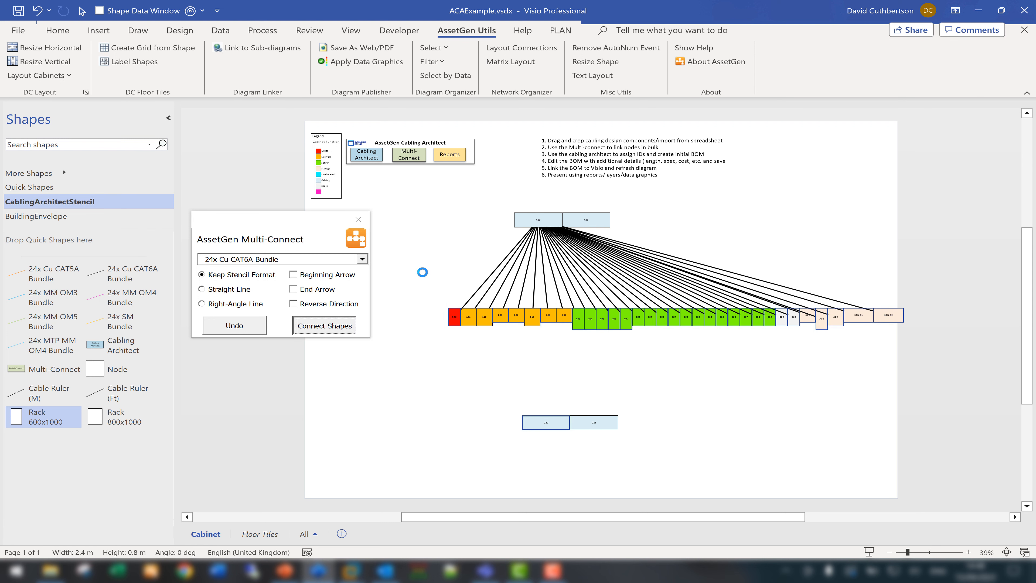
pyautogui.click(453, 260)
# Connect the right cabling rack above the row to all green, white and peach racks with 24x MM OM4 bundles.
pyautogui.click(578, 224)
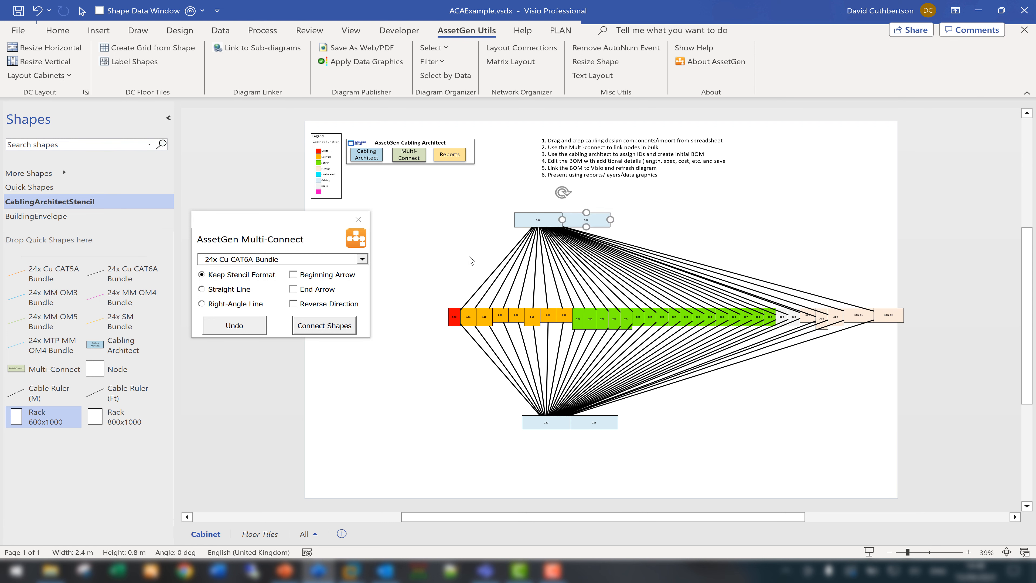
pyautogui.click(369, 257)
pyautogui.click(362, 260)
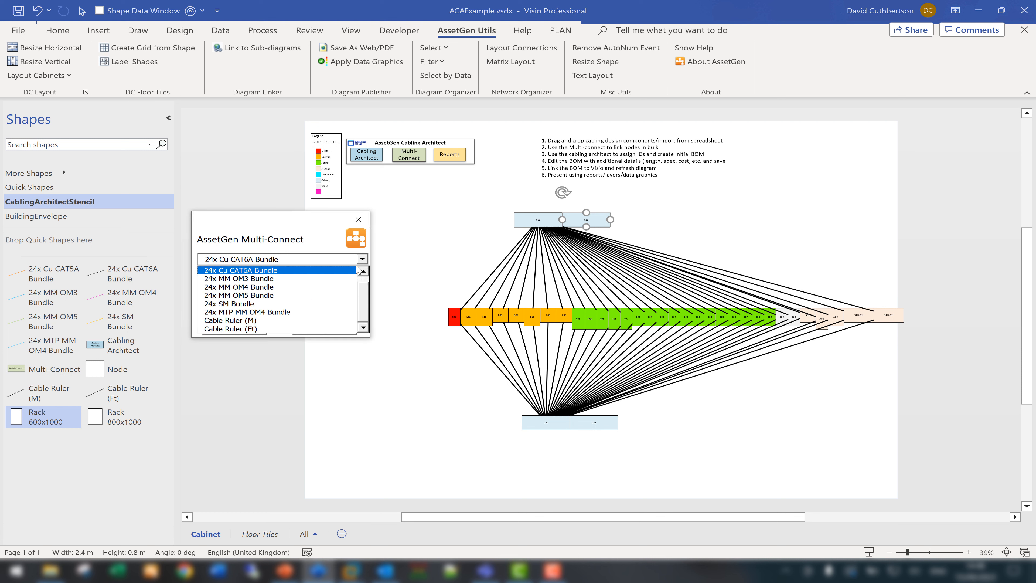
pyautogui.click(351, 291)
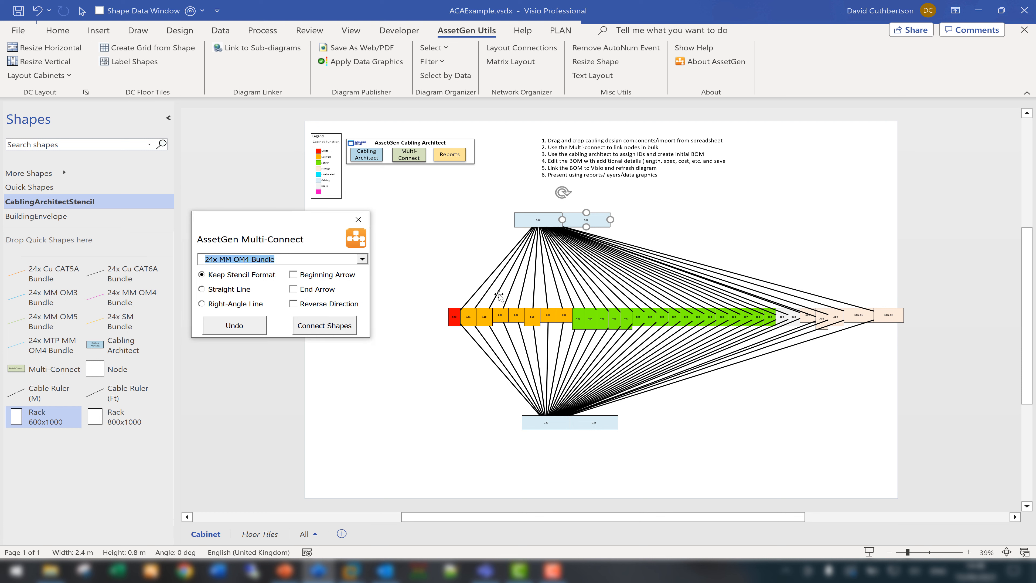
pyautogui.click(917, 338)
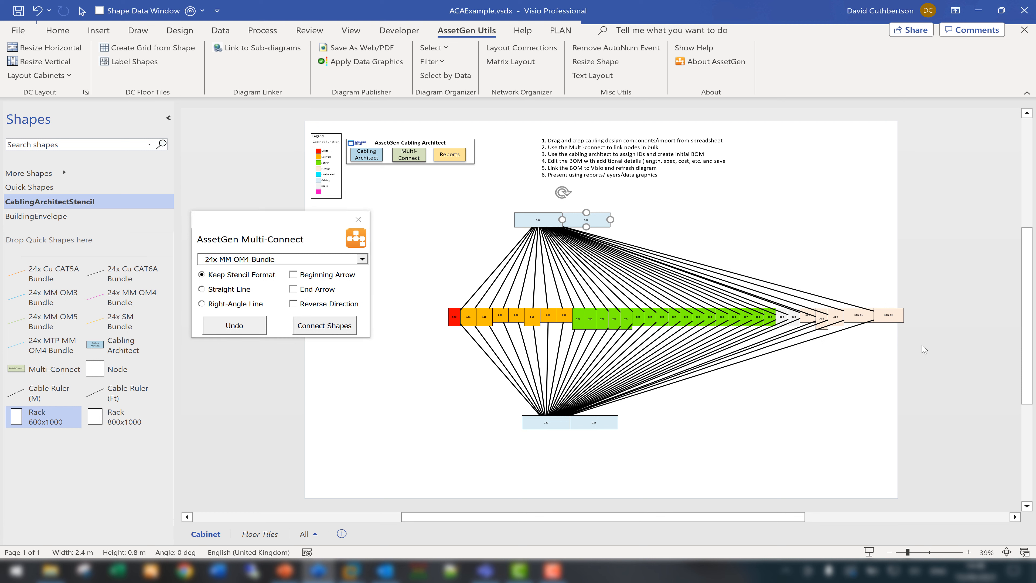
pyautogui.moveTo(922, 341); pyautogui.dragTo(564, 291)
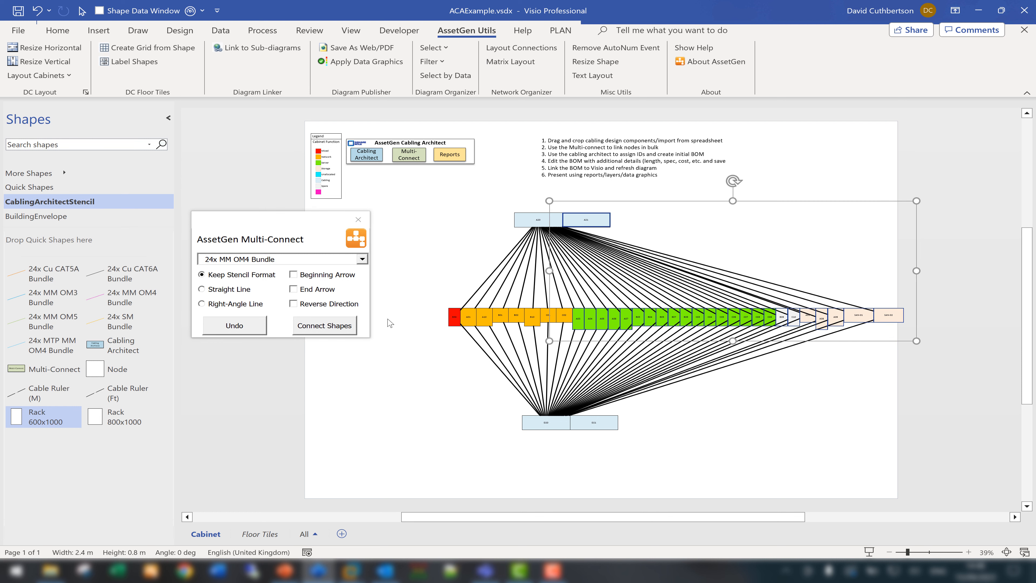
pyautogui.click(352, 326)
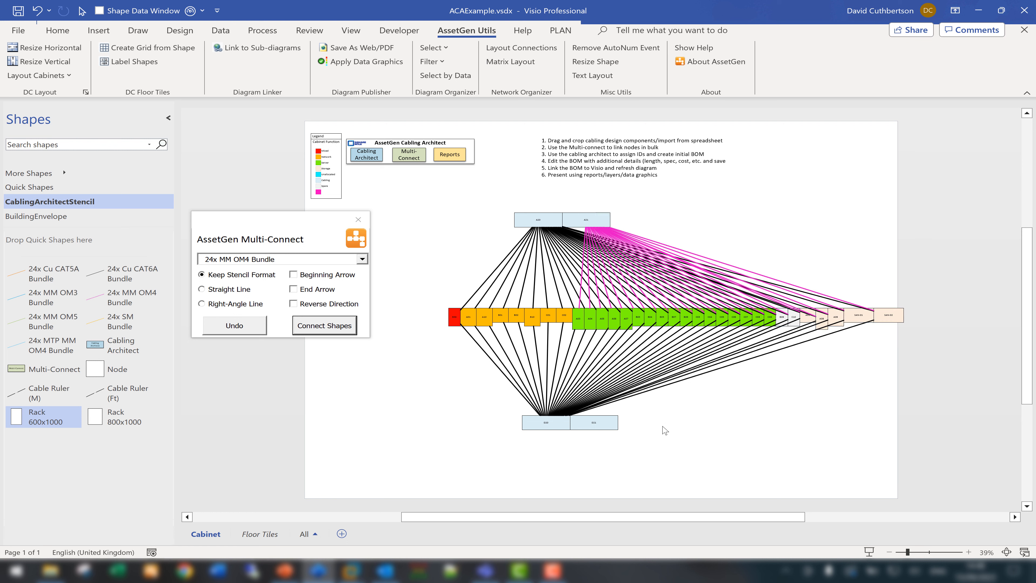
# Connect the right cabling rack below the row to all green, white and peach racks with 24x MM OM4 bundles.
pyautogui.click(600, 424)
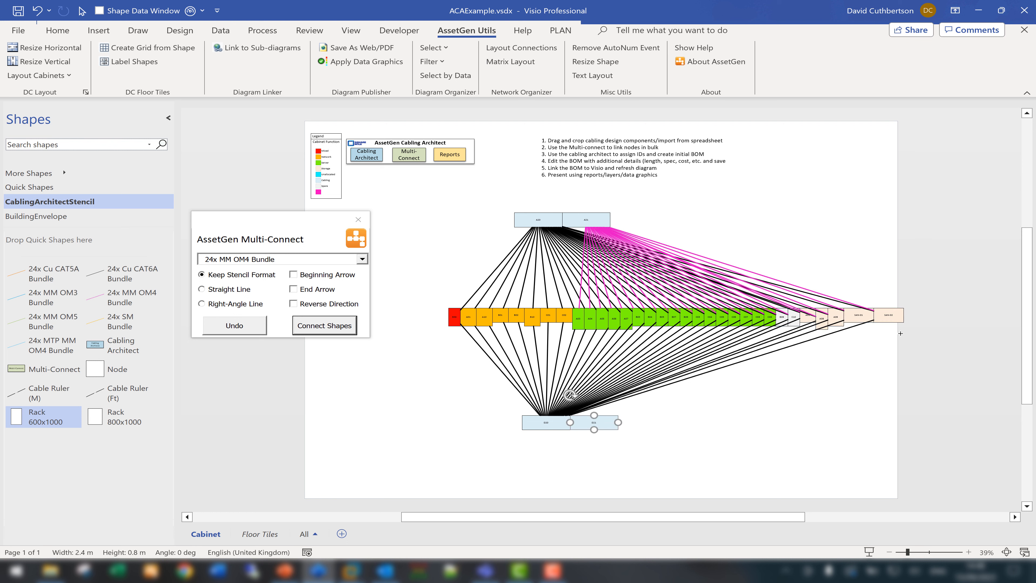
pyautogui.moveTo(900, 333); pyautogui.dragTo(557, 297)
pyautogui.click(337, 325)
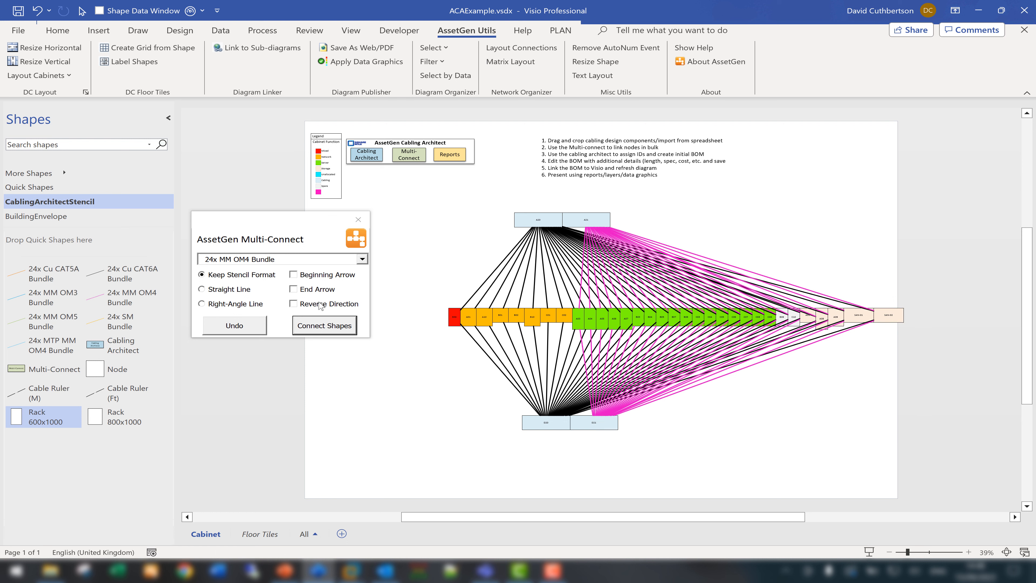
# Connect the right cabling rack above the row to the red and orange racks with 24x SM bundles.
pyautogui.click(363, 259)
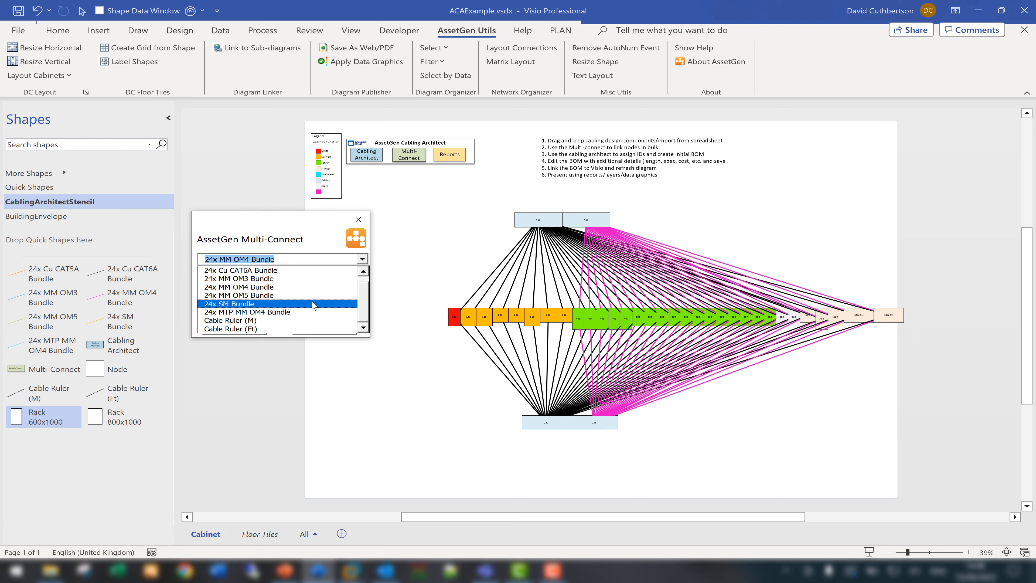
pyautogui.click(313, 305)
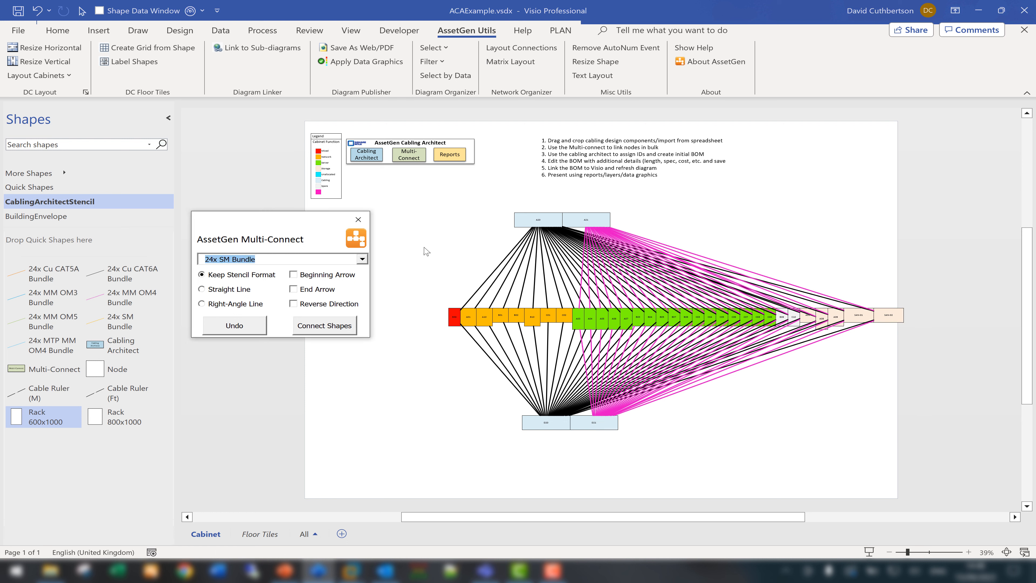
pyautogui.click(586, 222)
pyautogui.moveTo(431, 293)
pyautogui.mouseDown()
pyautogui.moveTo(556, 321)
pyautogui.moveTo(605, 345)
pyautogui.moveTo(588, 313)
pyautogui.moveTo(579, 336)
pyautogui.mouseUp()
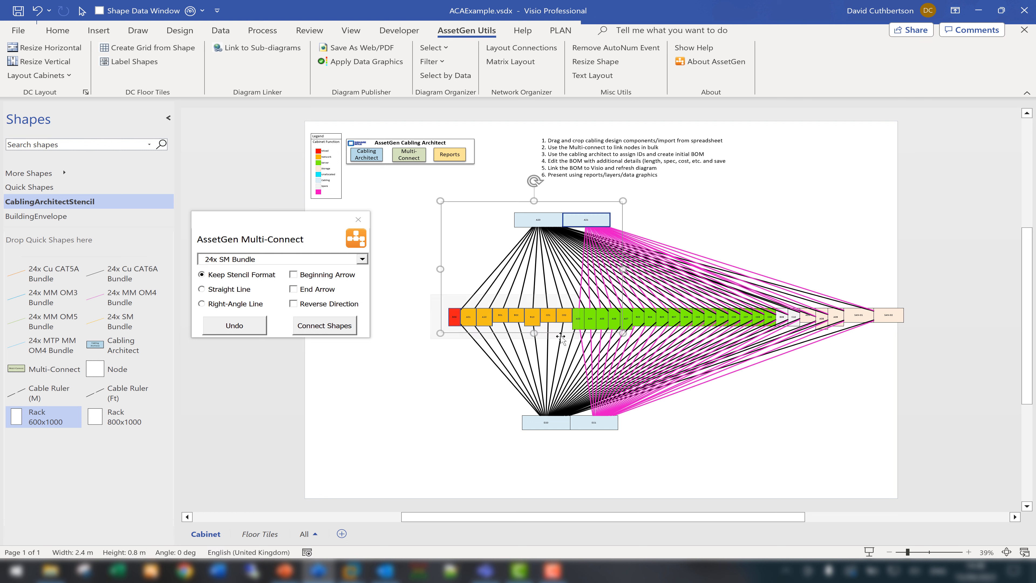
pyautogui.click(337, 329)
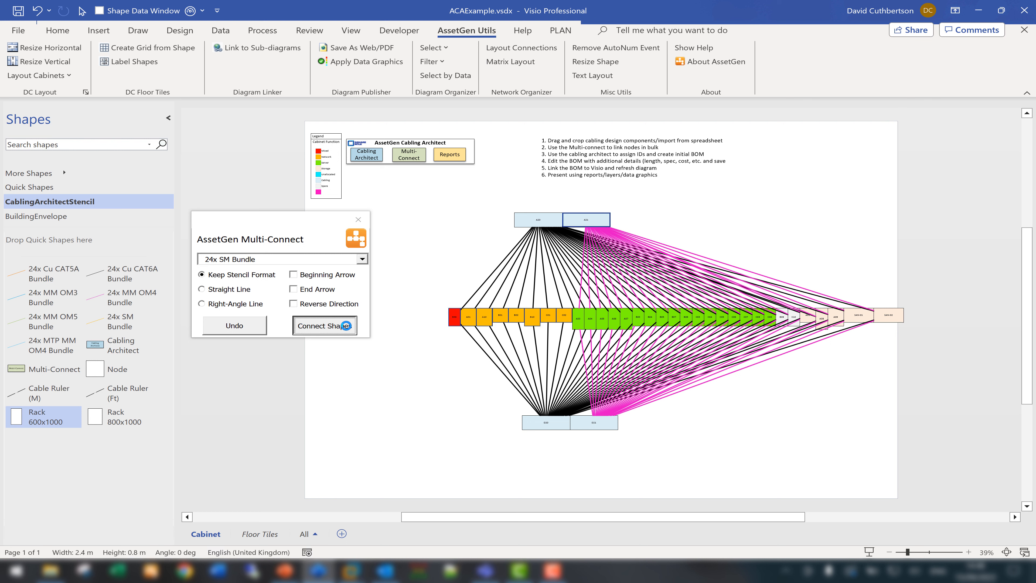
# Connect the right cabling rack below the row to the red and orange racks with 24x SM bundles, and close Multi-Connect.
pyautogui.click(589, 426)
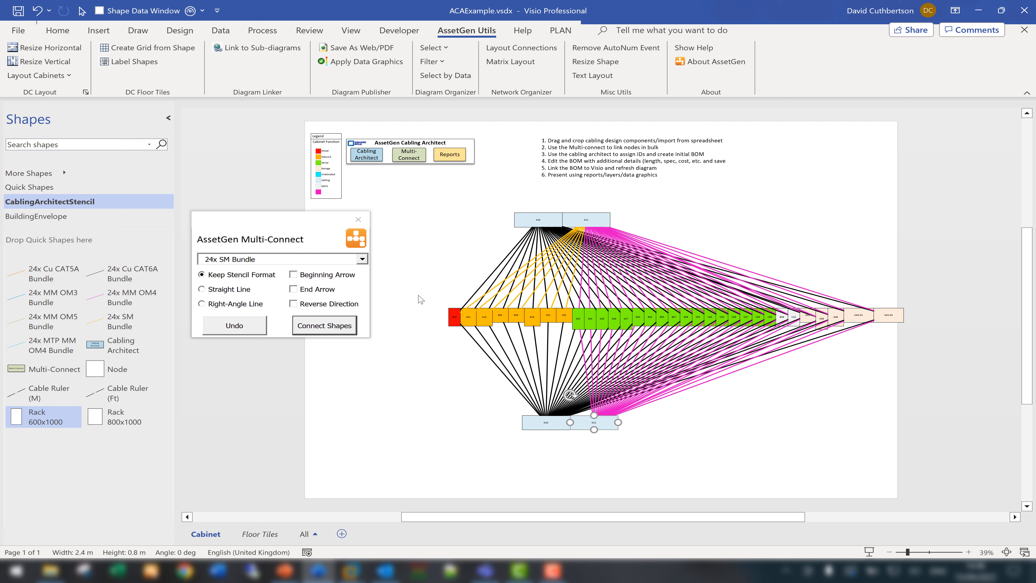
pyautogui.moveTo(418, 295); pyautogui.dragTo(565, 341)
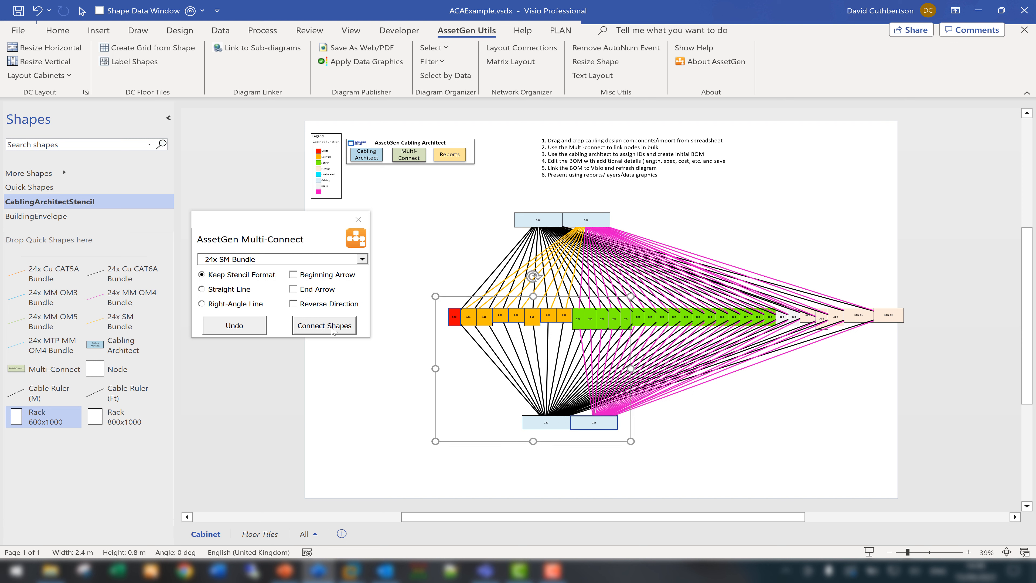
pyautogui.click(334, 330)
pyautogui.click(394, 370)
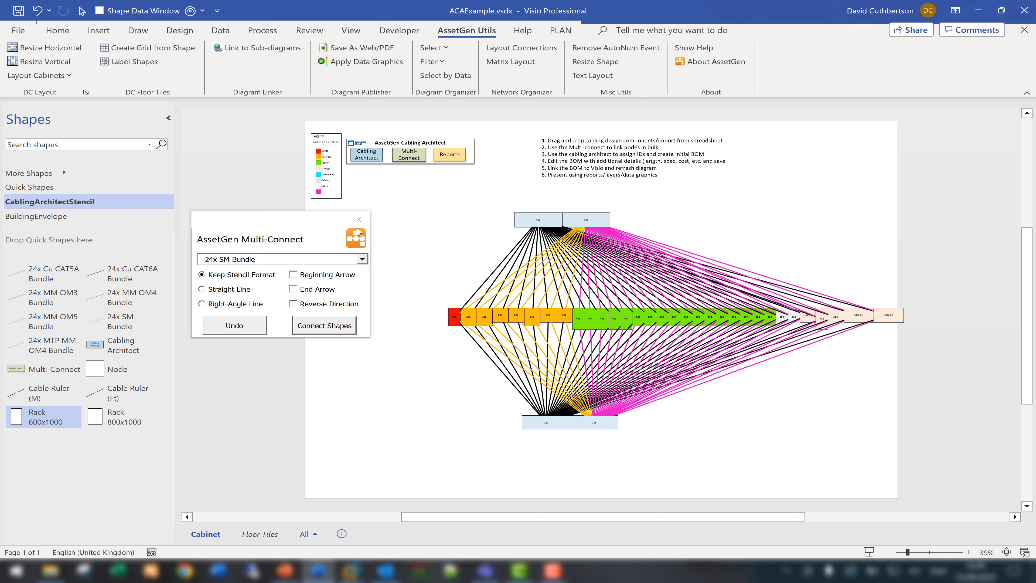
pyautogui.click(358, 219)
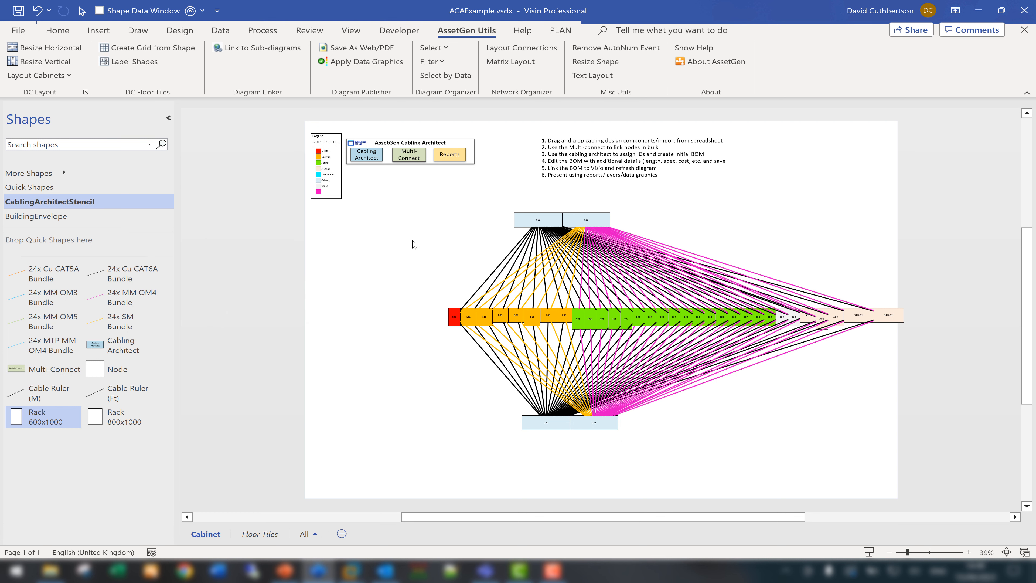
# Assign cable IDs with the prefix CUID to all connections using Cabling Architect, and inspect the cable labels.
pyautogui.click(369, 158)
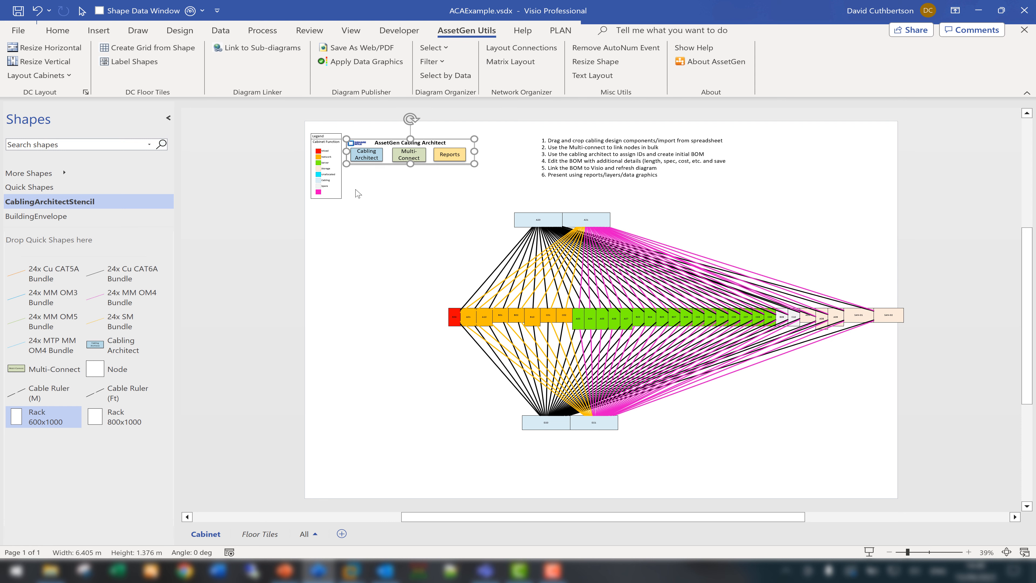
pyautogui.doubleClick(367, 154)
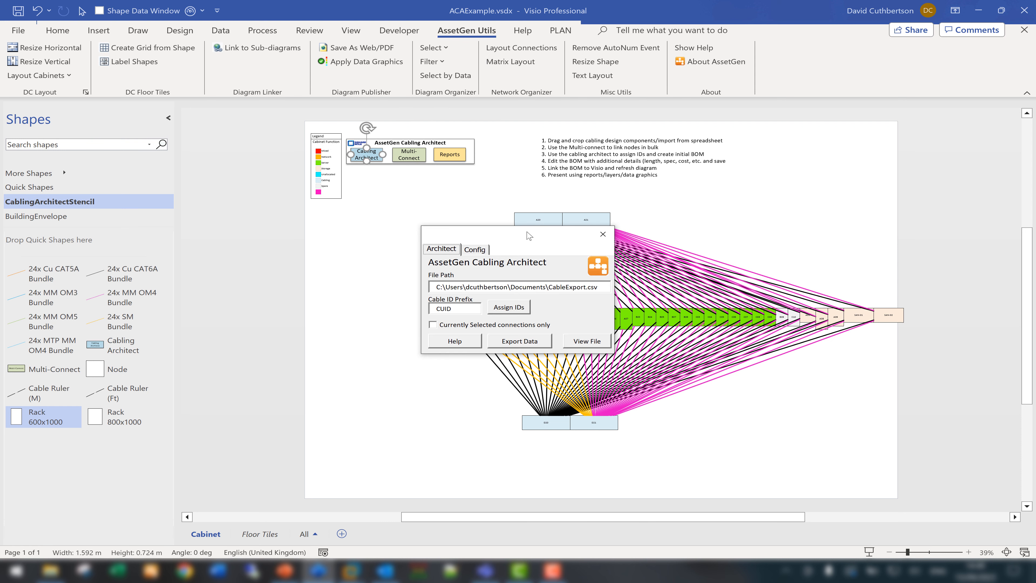
pyautogui.moveTo(529, 236); pyautogui.dragTo(330, 219)
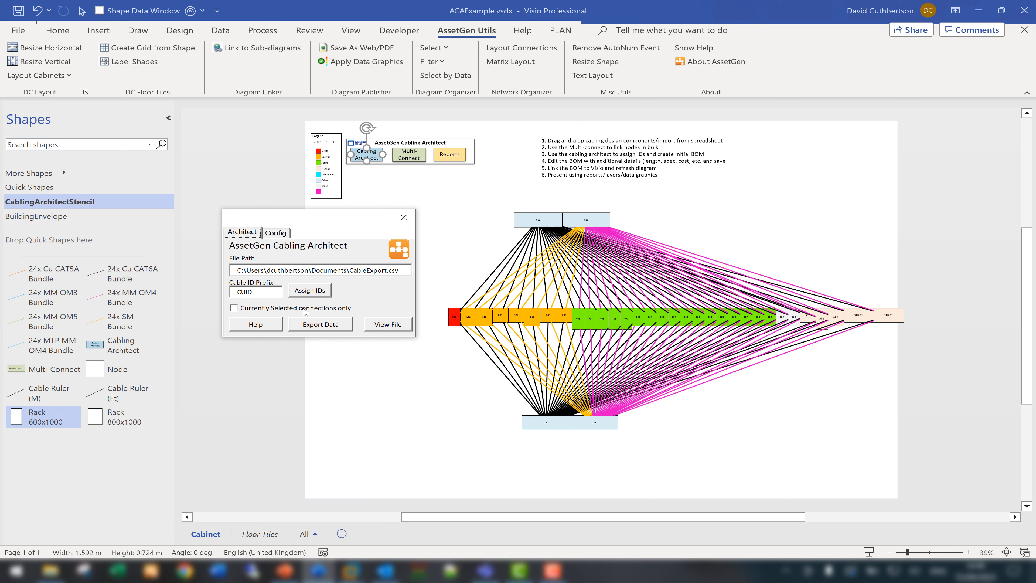
pyautogui.click(317, 290)
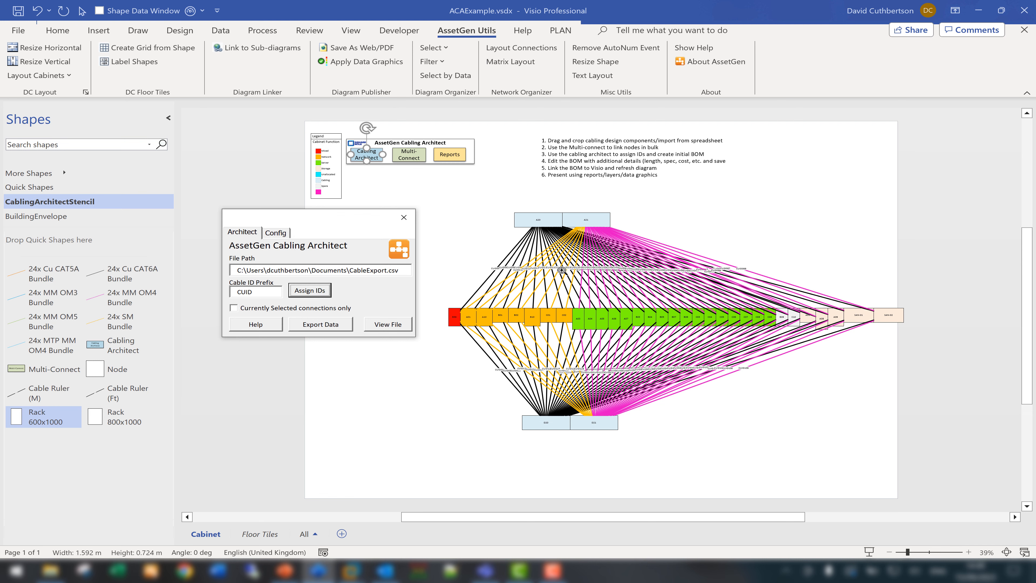
pyautogui.scroll(6, 562, 270)
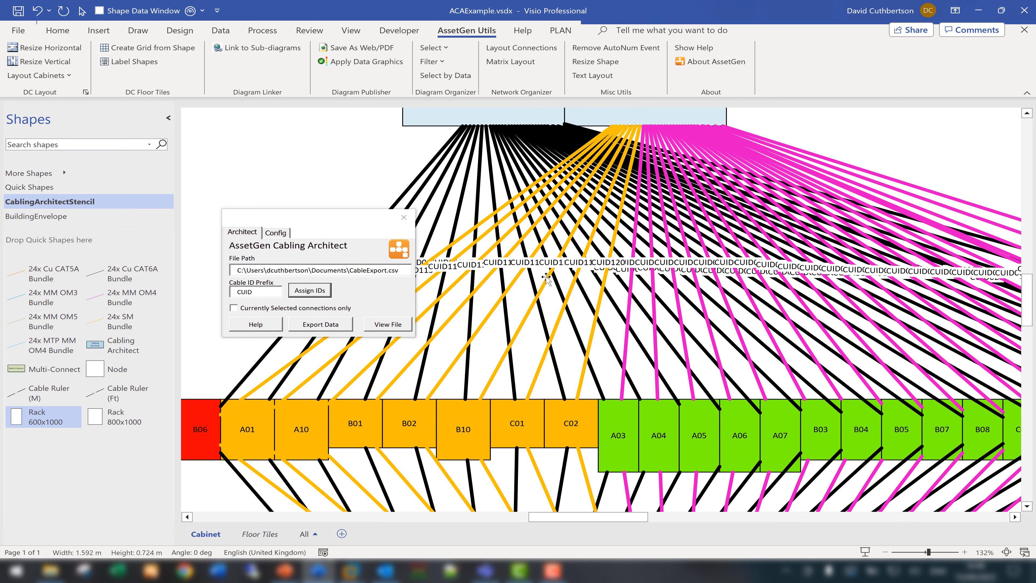
pyautogui.click(403, 218)
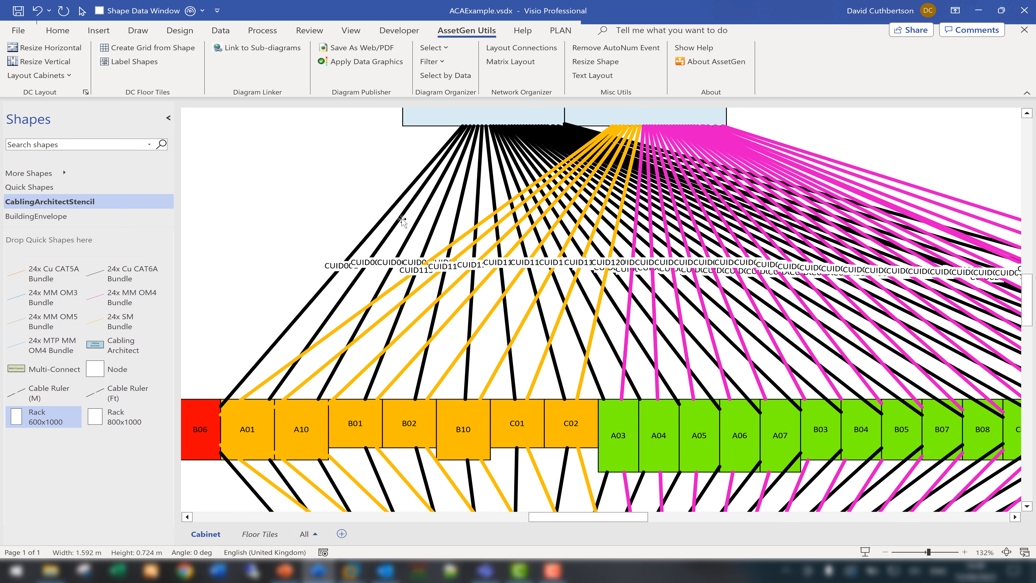
# Export the cable data from Cabling Architect to CableExport.csv and open the exported file.
pyautogui.scroll(-5, 480, 262)
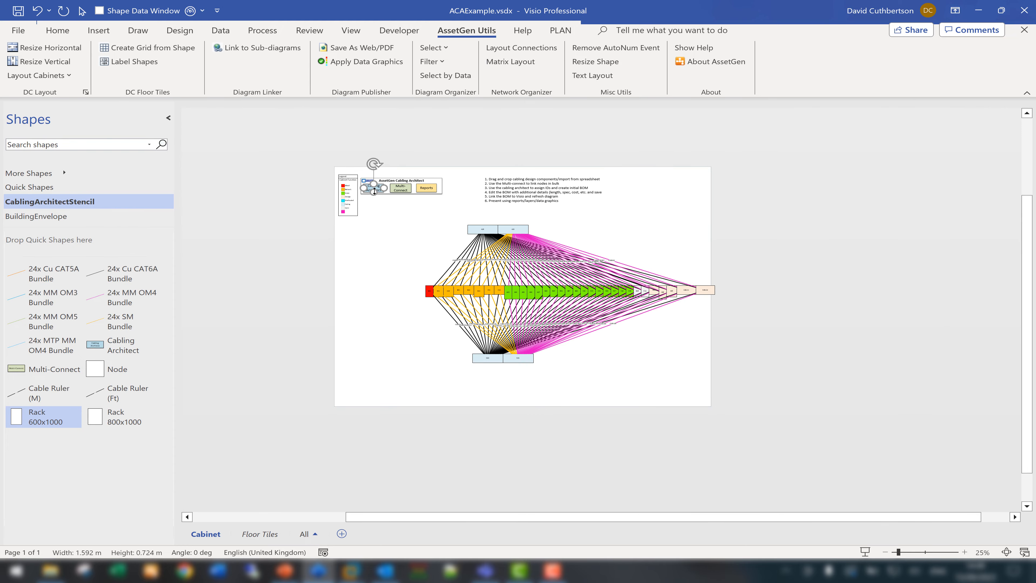
pyautogui.doubleClick(375, 192)
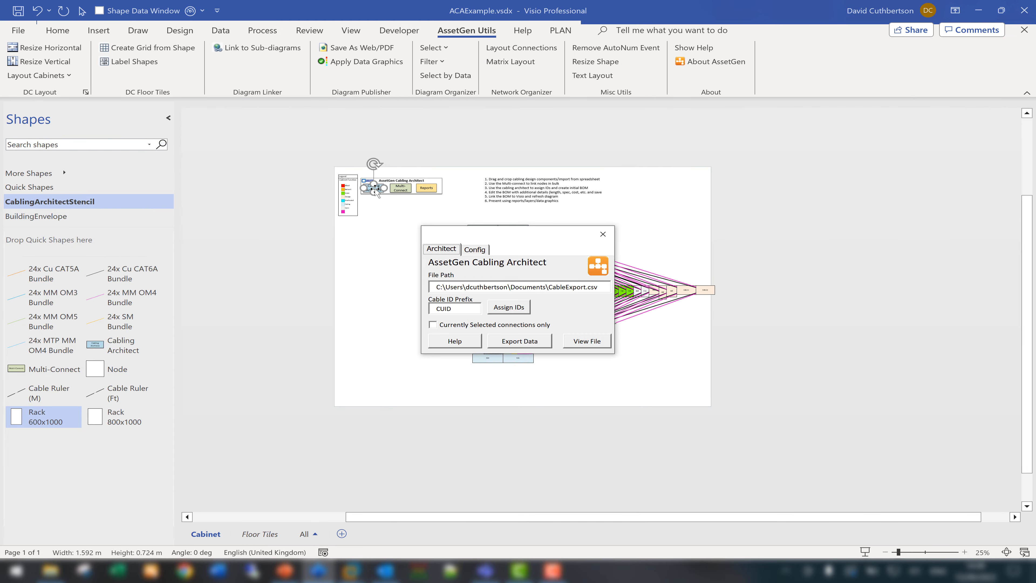
pyautogui.click(529, 344)
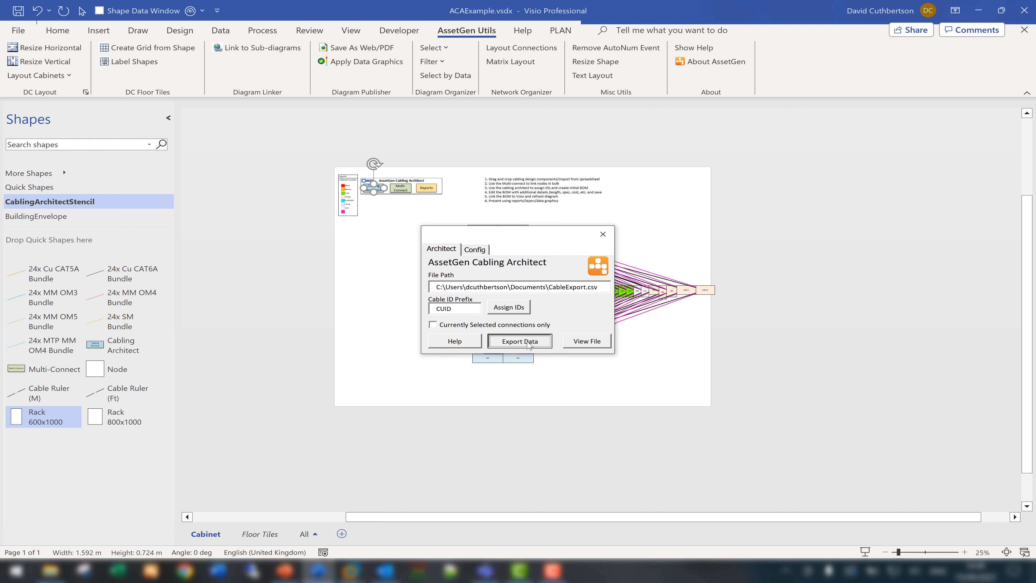
pyautogui.click(577, 333)
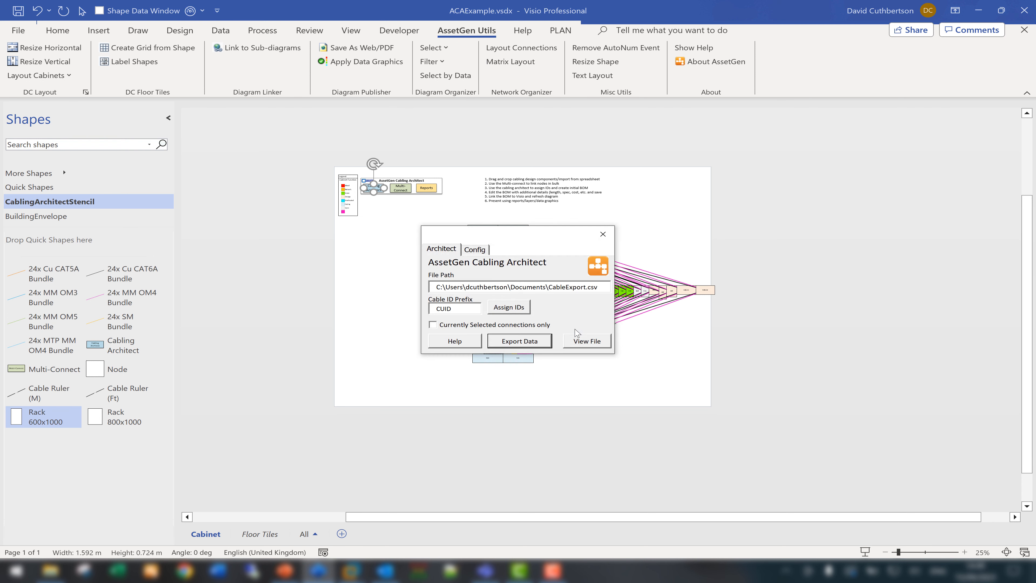
pyautogui.click(579, 346)
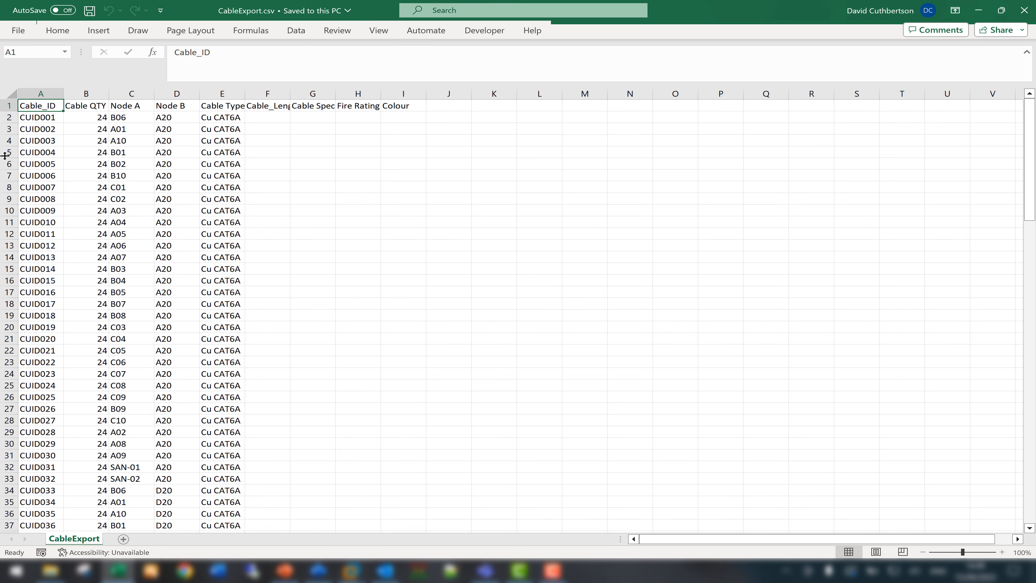
# Fit all column widths to their contents in CableExport.csv, and close the file to return to the Visio drawing.
pyautogui.click(9, 93)
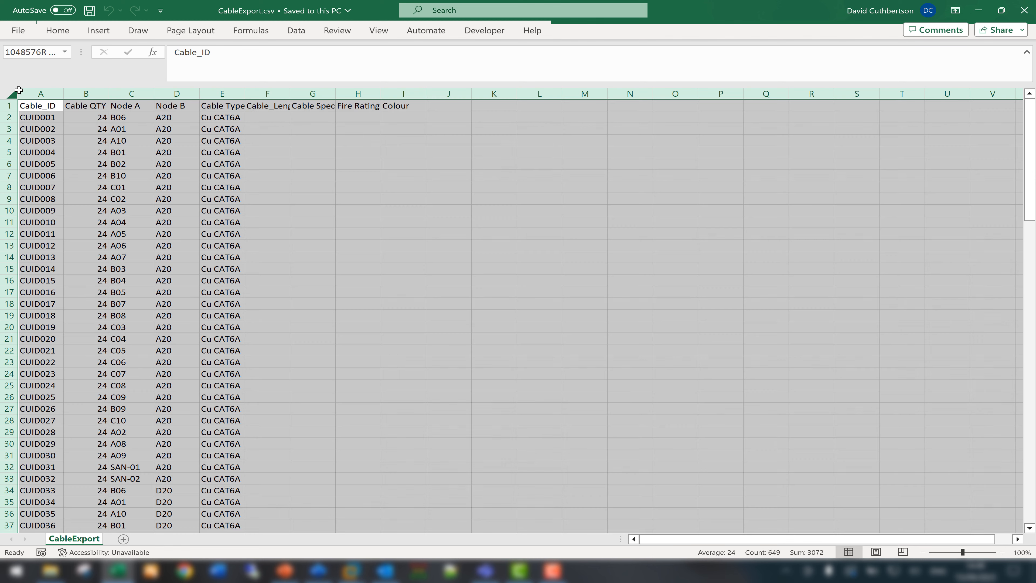
pyautogui.doubleClick(61, 91)
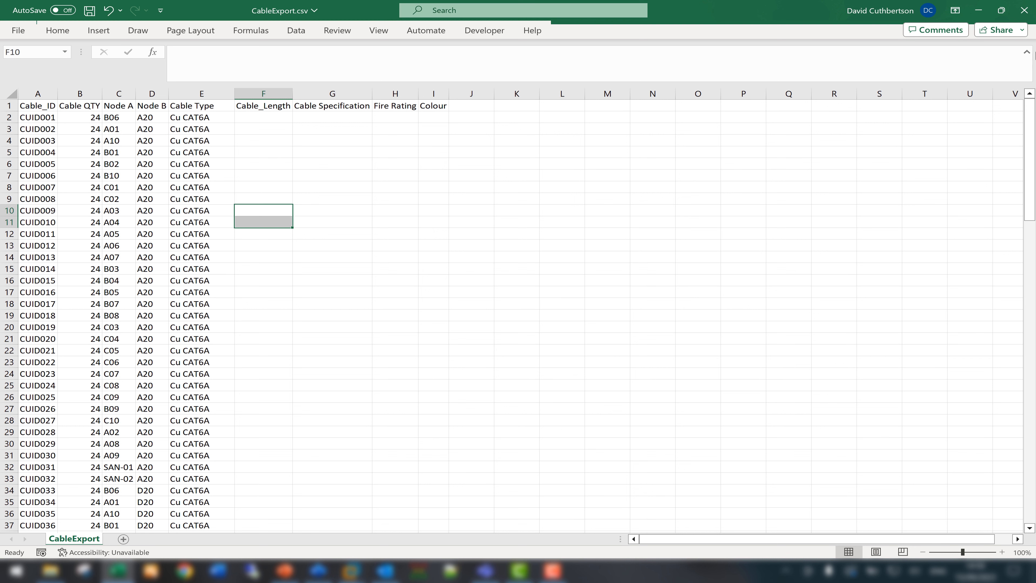
pyautogui.click(1028, 11)
pyautogui.click(1029, 12)
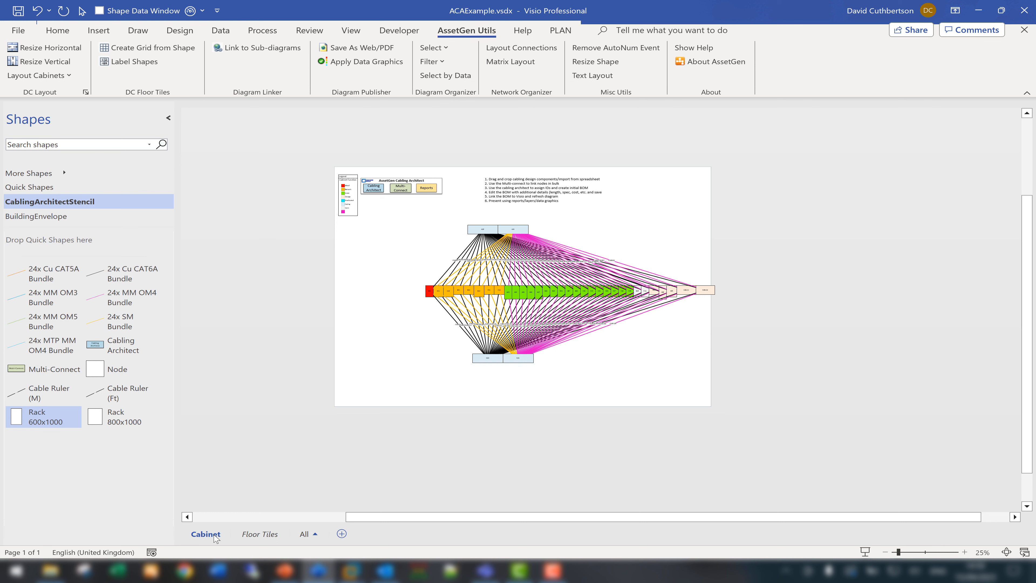
# Hide all drawing layers except node and Rulers: Copper, Data Graphic, Fibre MM and Fibre SM.
pyautogui.moveTo(405, 224); pyautogui.dragTo(762, 378)
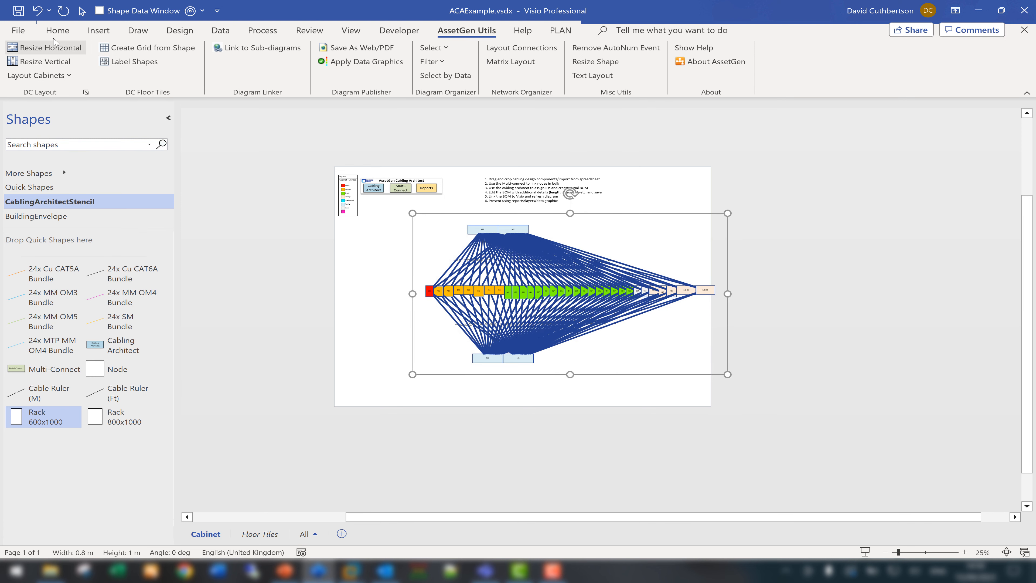
pyautogui.click(59, 30)
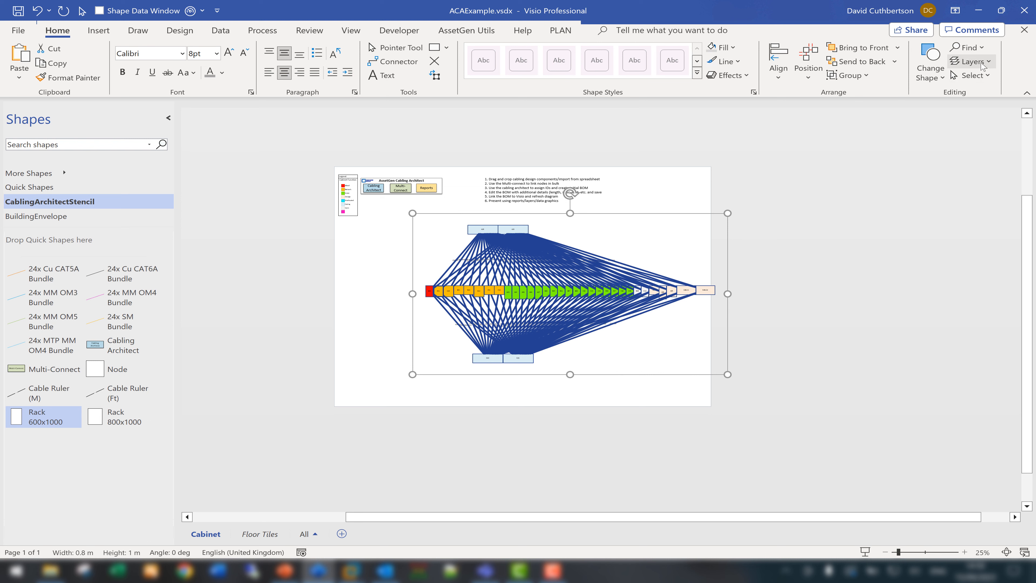
pyautogui.click(971, 61)
pyautogui.click(968, 96)
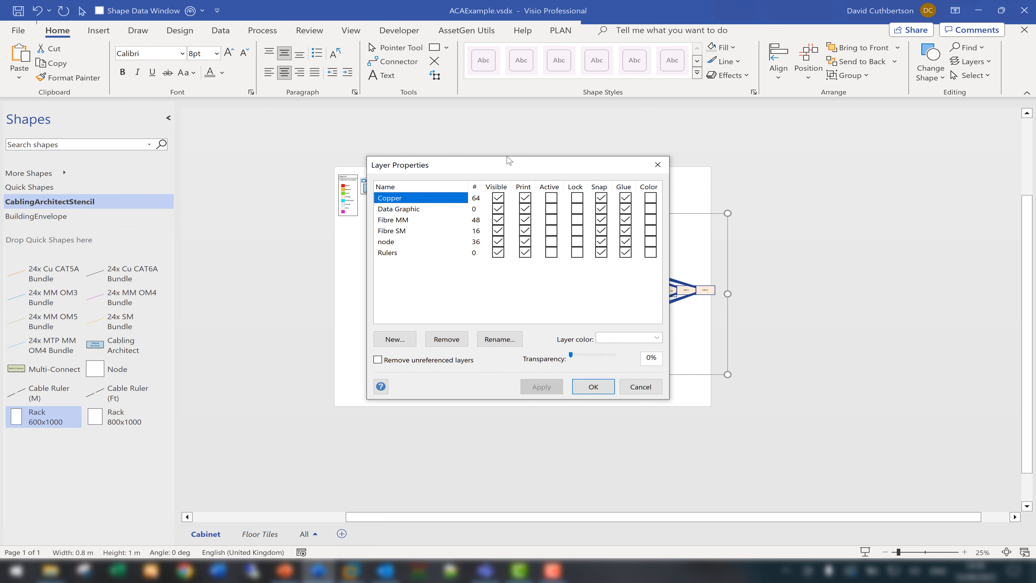
pyautogui.click(496, 187)
pyautogui.click(498, 241)
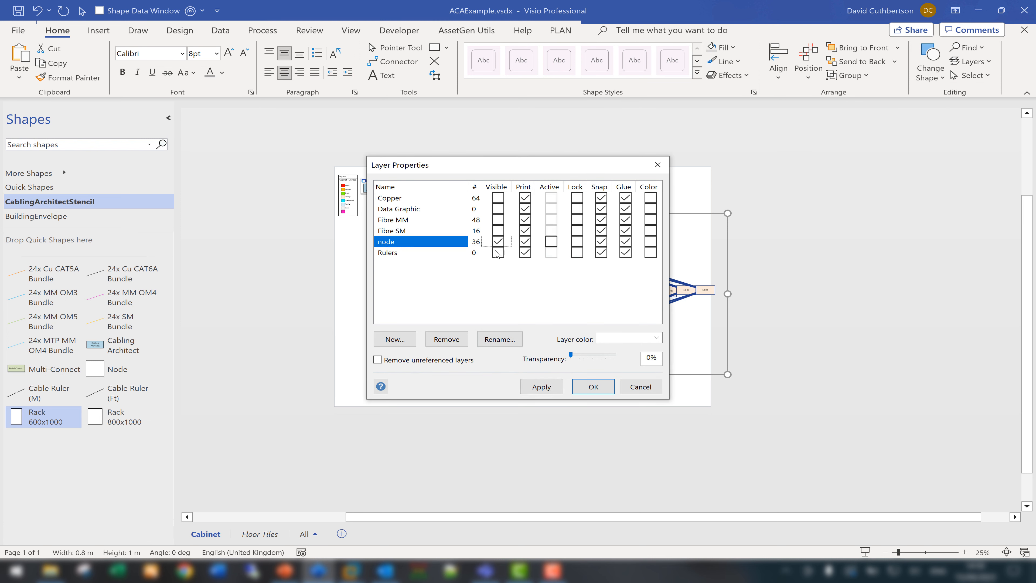
pyautogui.click(497, 252)
pyautogui.click(542, 393)
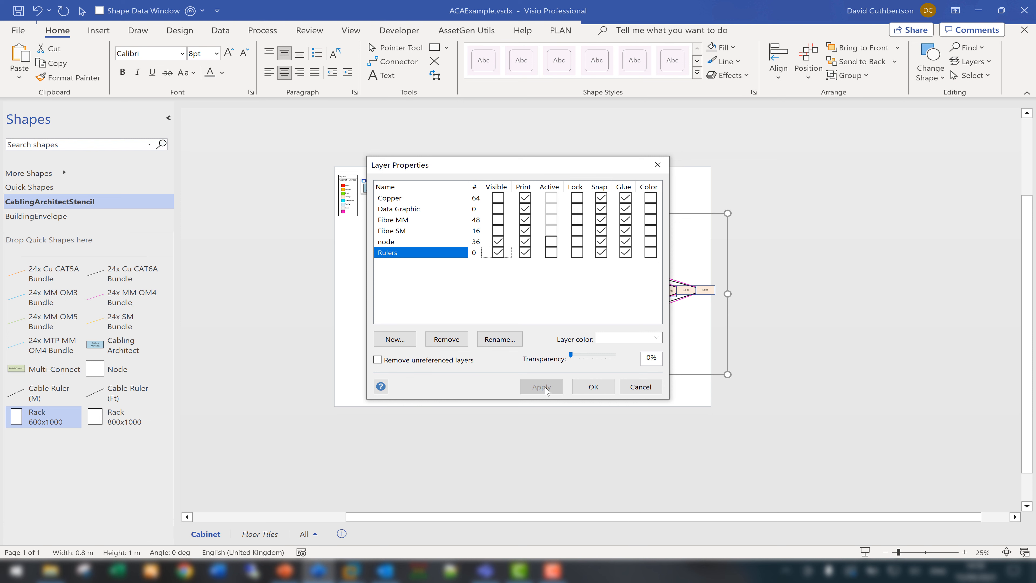
pyautogui.click(595, 387)
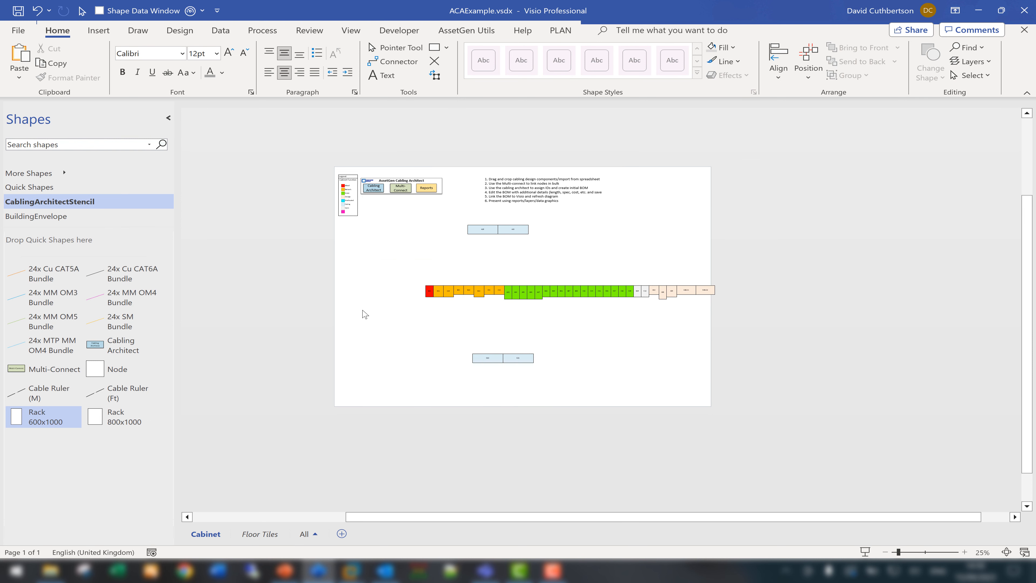
# Lay out the central row of racks as cabinet rows using Layout Cabinets, left to right, top row first.
pyautogui.moveTo(388, 257); pyautogui.dragTo(806, 354)
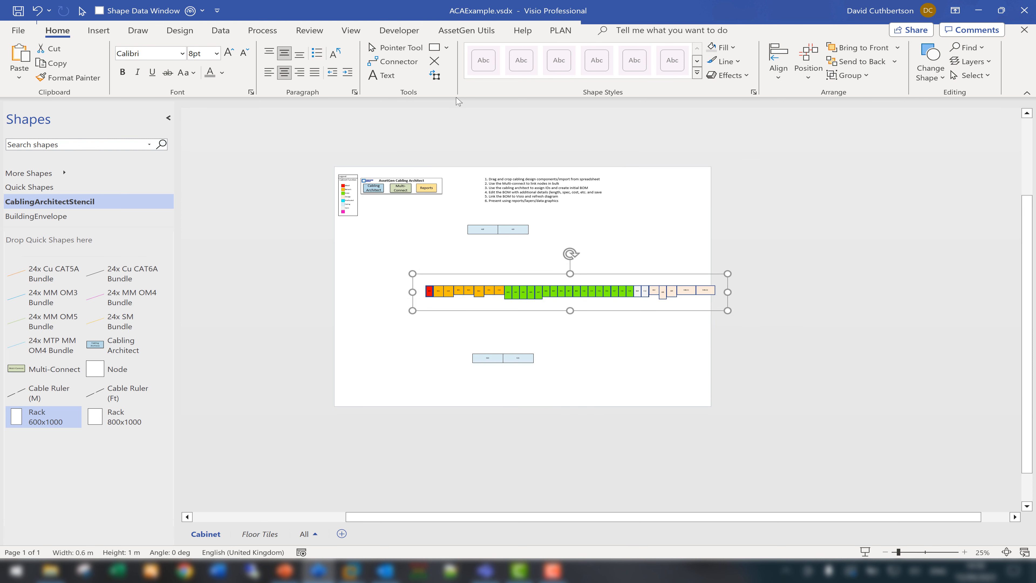
pyautogui.click(472, 32)
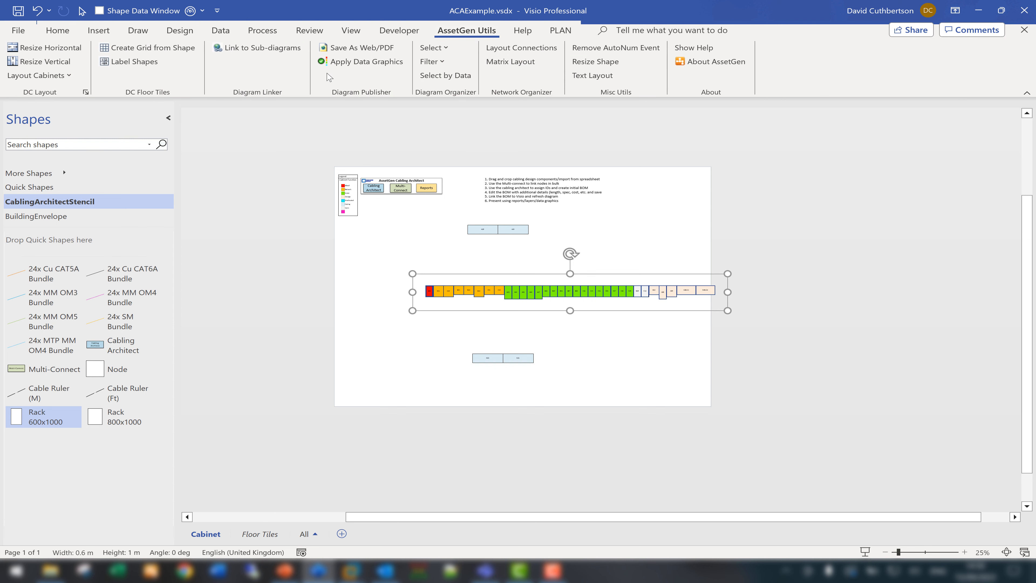
pyautogui.click(70, 75)
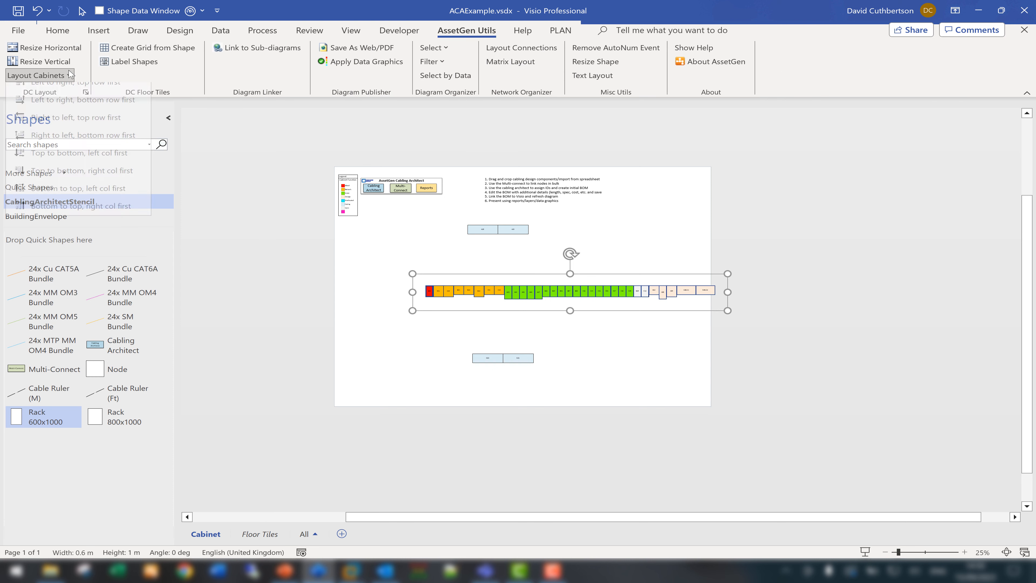
pyautogui.click(66, 91)
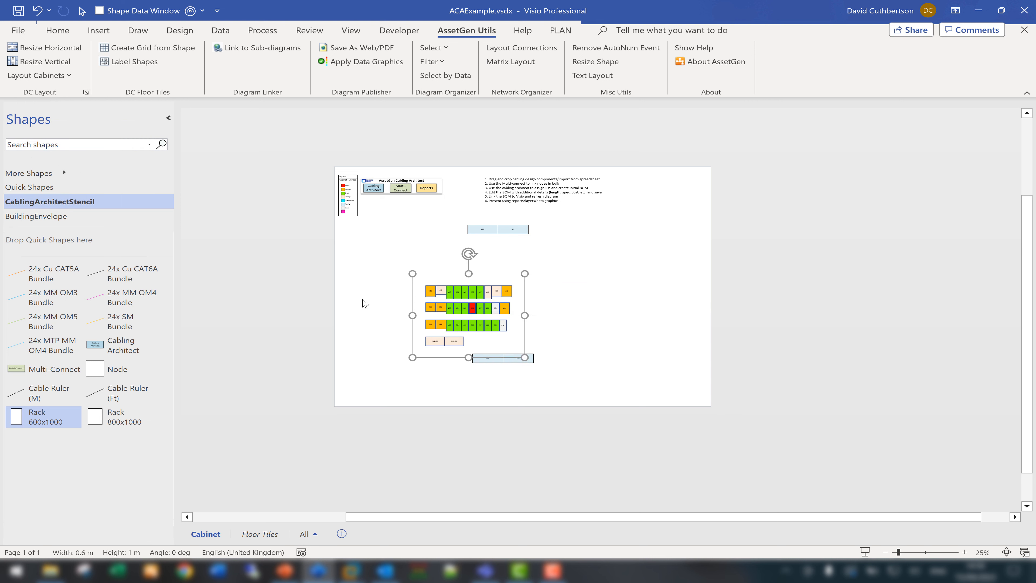
# Assign Floor Tiles as the background of the Cabinet page.
pyautogui.rightClick(216, 535)
pyautogui.click(256, 508)
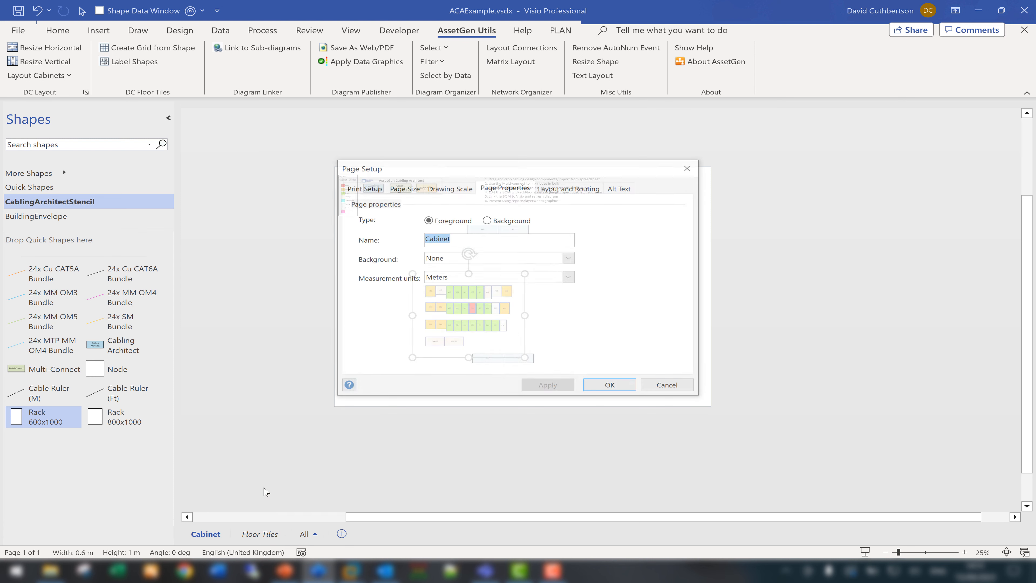
pyautogui.click(448, 259)
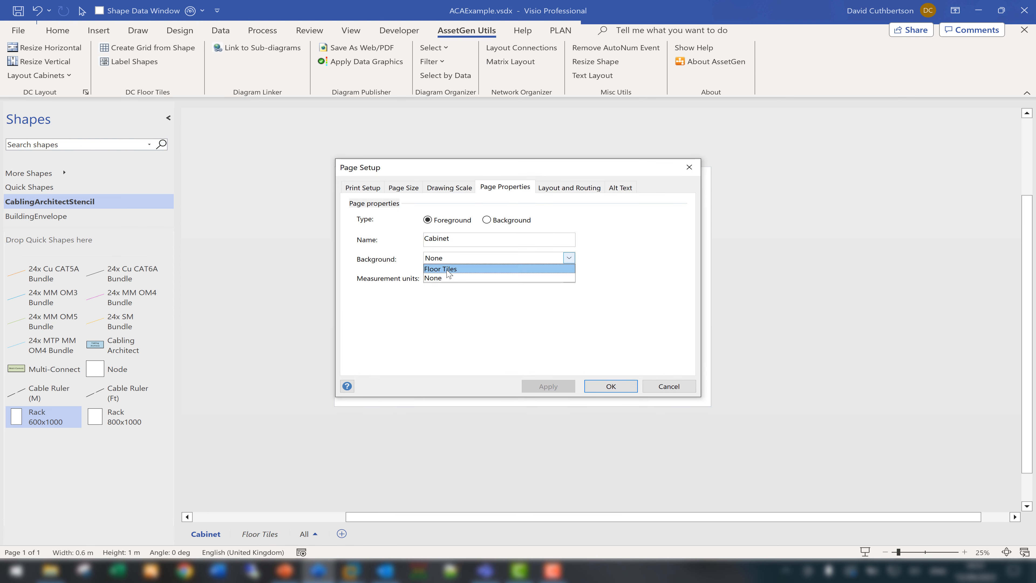
pyautogui.click(441, 268)
pyautogui.click(547, 386)
pyautogui.click(600, 390)
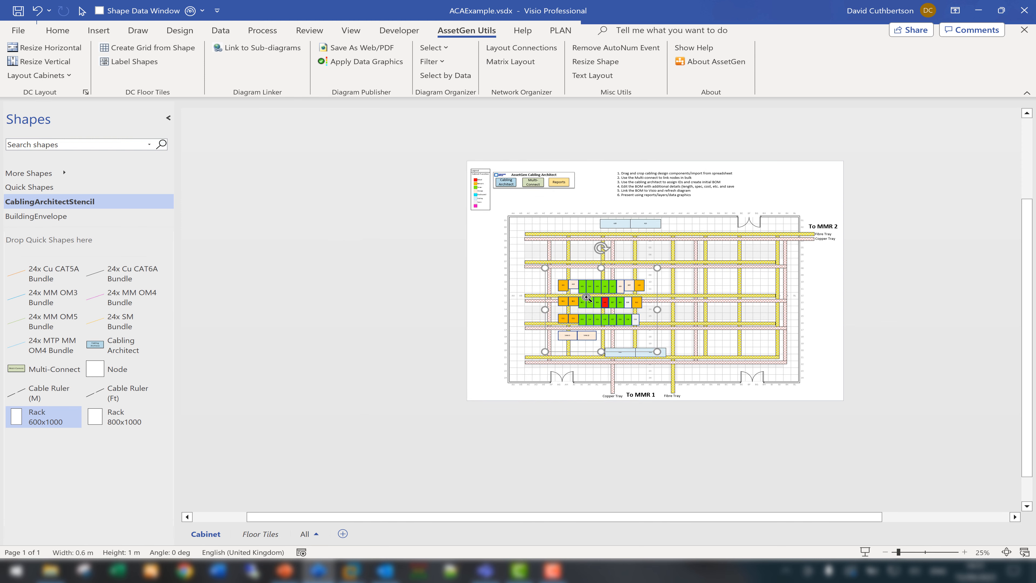
# Bottom-align the A rack row, and place the A and B rows at the left ends of the trays near grid rows 03 and 07.
pyautogui.scroll(5, 586, 298)
pyautogui.scroll(-2, 555, 288)
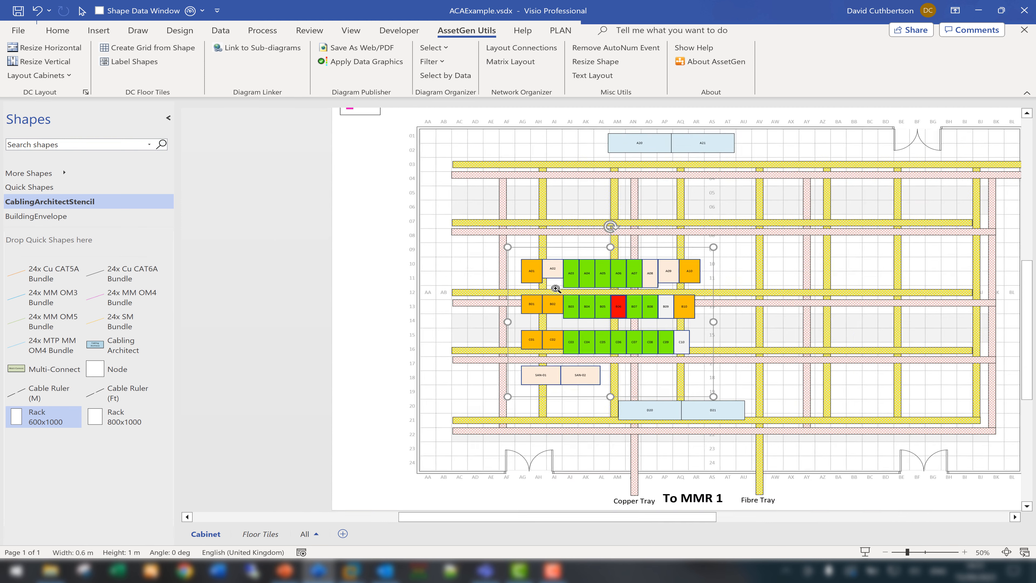
pyautogui.click(479, 250)
pyautogui.moveTo(480, 242); pyautogui.dragTo(702, 295)
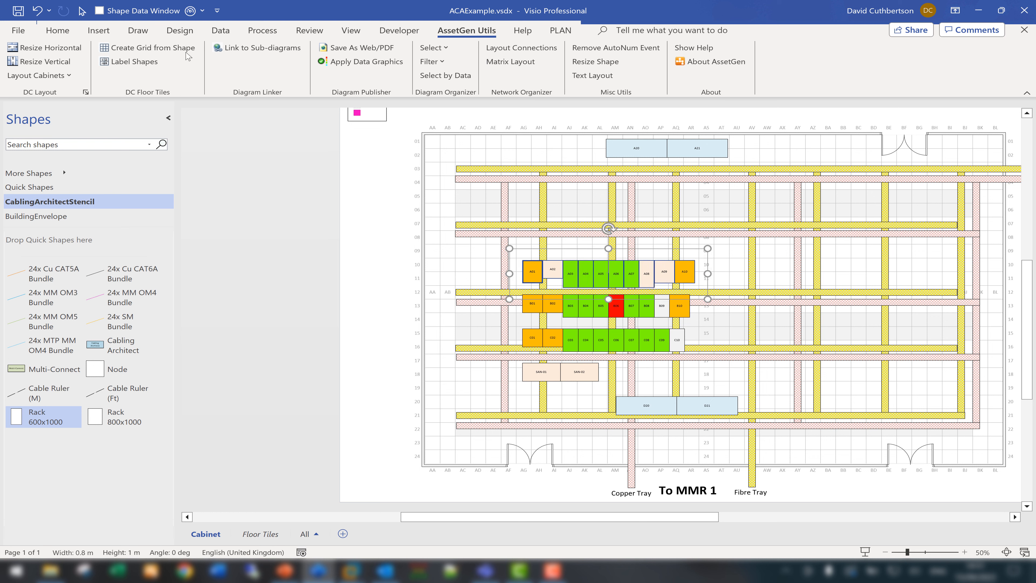
pyautogui.click(58, 30)
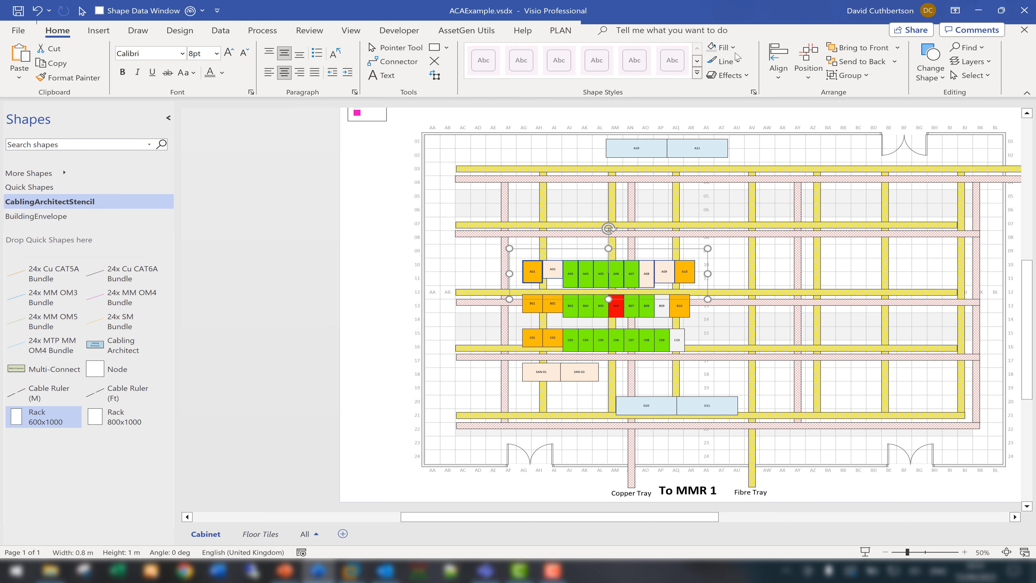
pyautogui.click(779, 73)
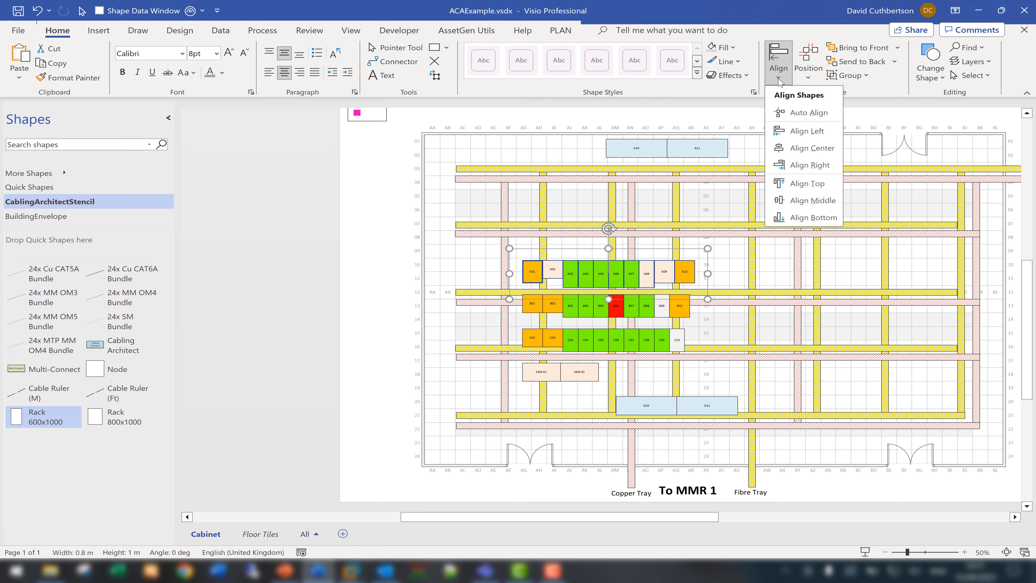
pyautogui.click(811, 218)
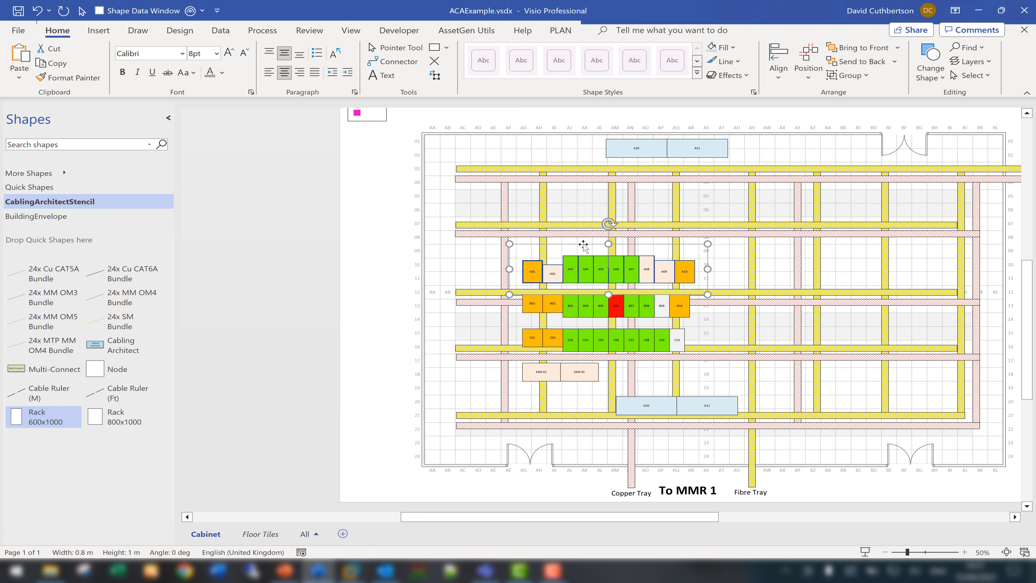
pyautogui.moveTo(583, 245); pyautogui.dragTo(516, 150)
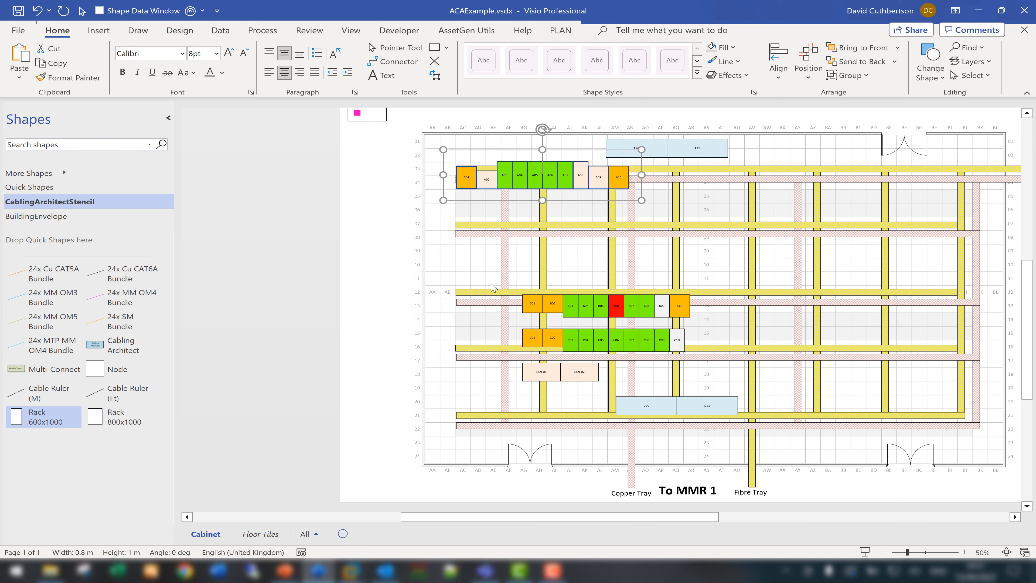
pyautogui.moveTo(484, 269); pyautogui.dragTo(612, 236)
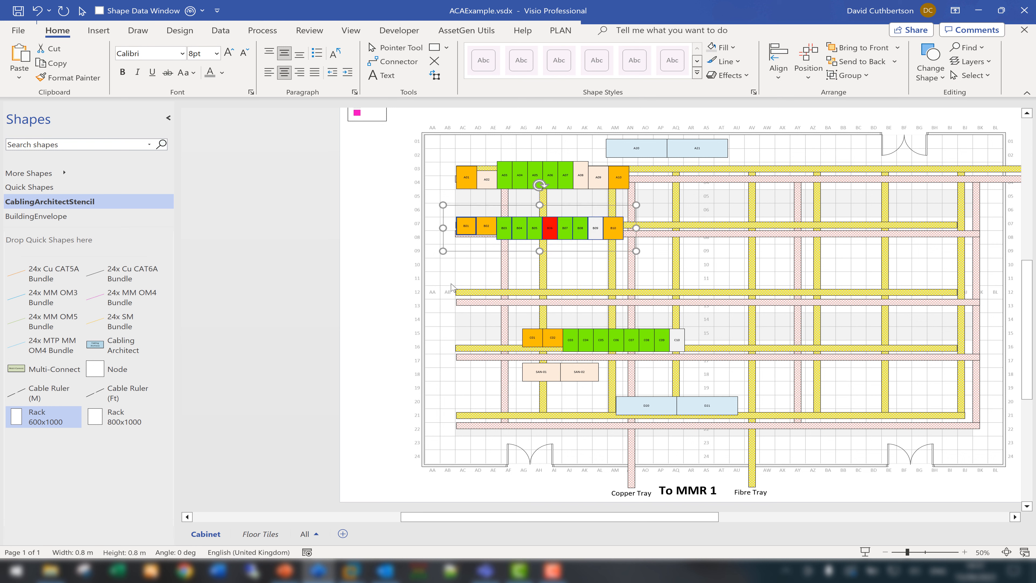
# Bottom-align the C rack row and move it to the left end of the trays near grid row 12.
pyautogui.click(437, 275)
pyautogui.moveTo(490, 299); pyautogui.dragTo(706, 359)
pyautogui.click(779, 61)
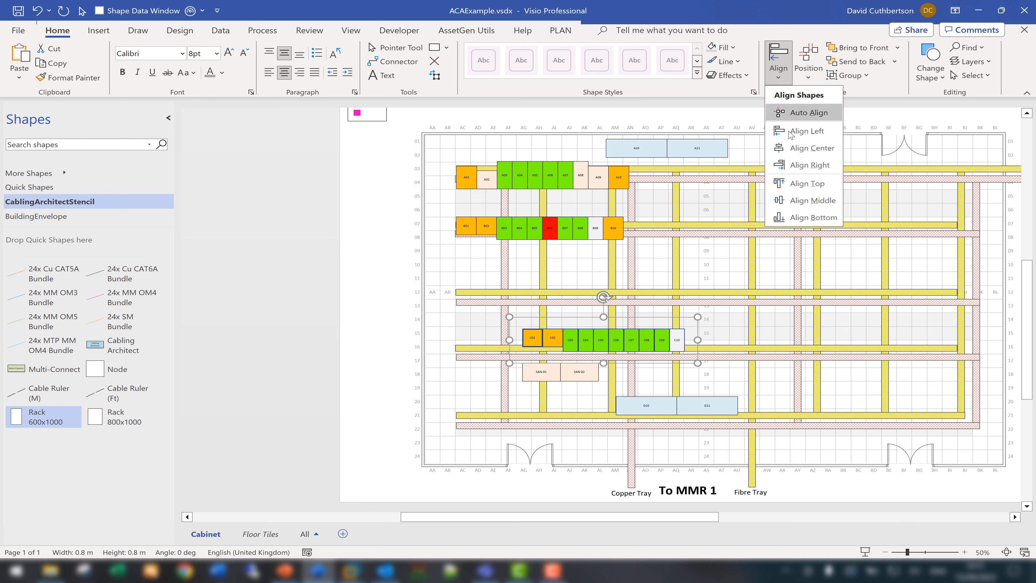
pyautogui.click(795, 221)
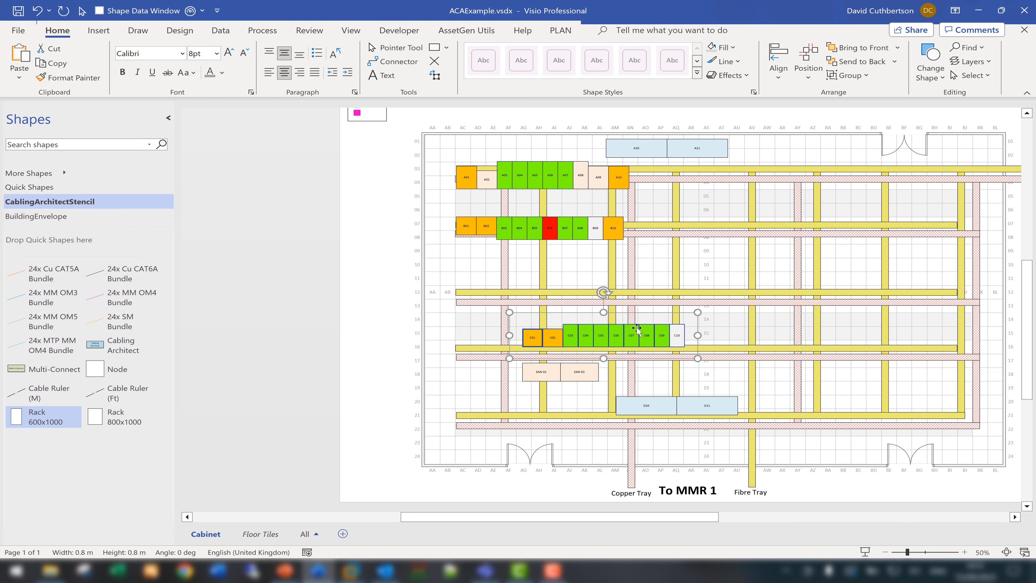
pyautogui.moveTo(636, 330); pyautogui.dragTo(564, 298)
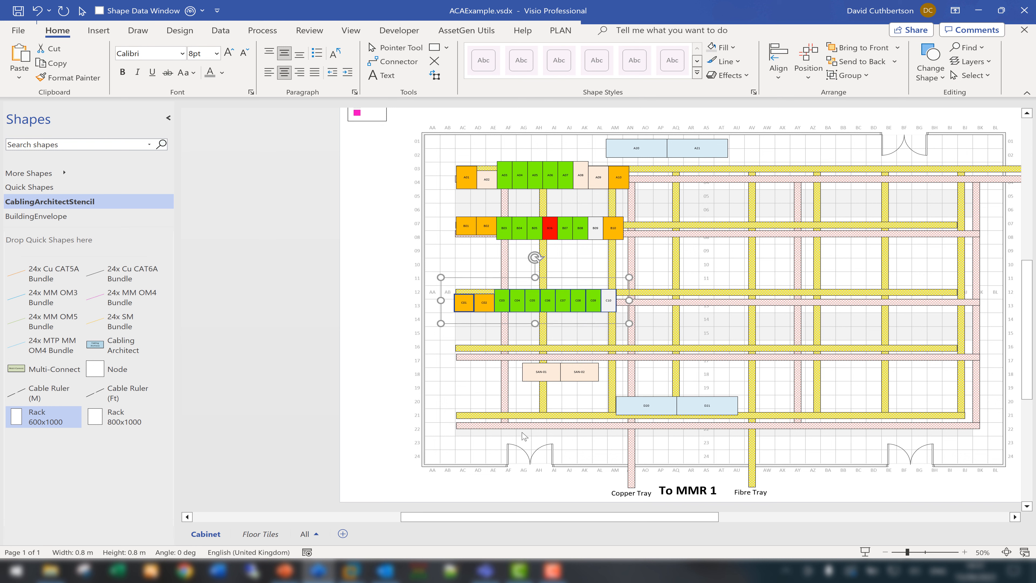
# Move SAN-01, SAN-02, D20 and D21 onto the lowest trays near grid rows 21 and 22, spaced apart.
pyautogui.moveTo(537, 379); pyautogui.dragTo(470, 421)
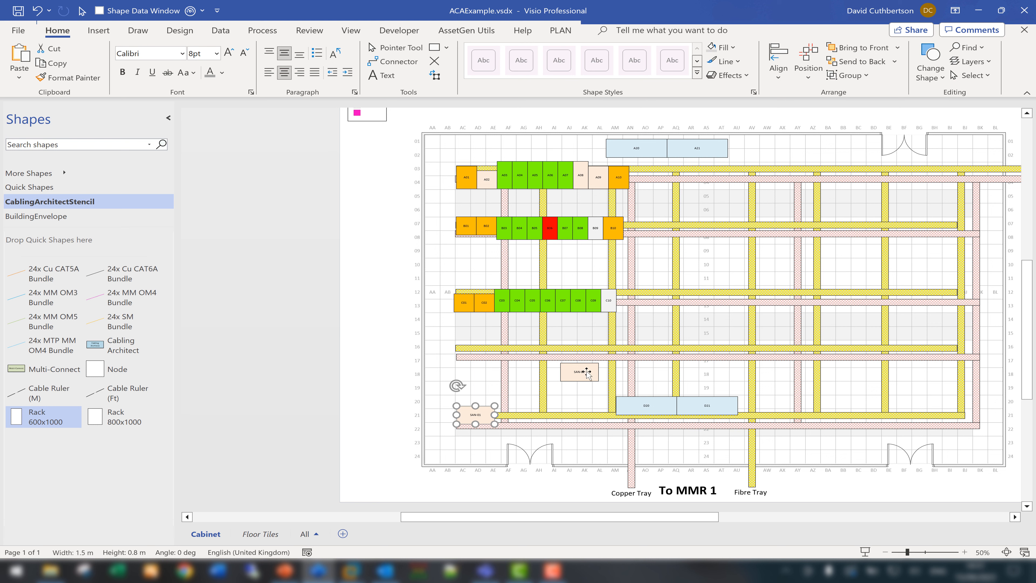
pyautogui.moveTo(587, 371); pyautogui.dragTo(581, 412)
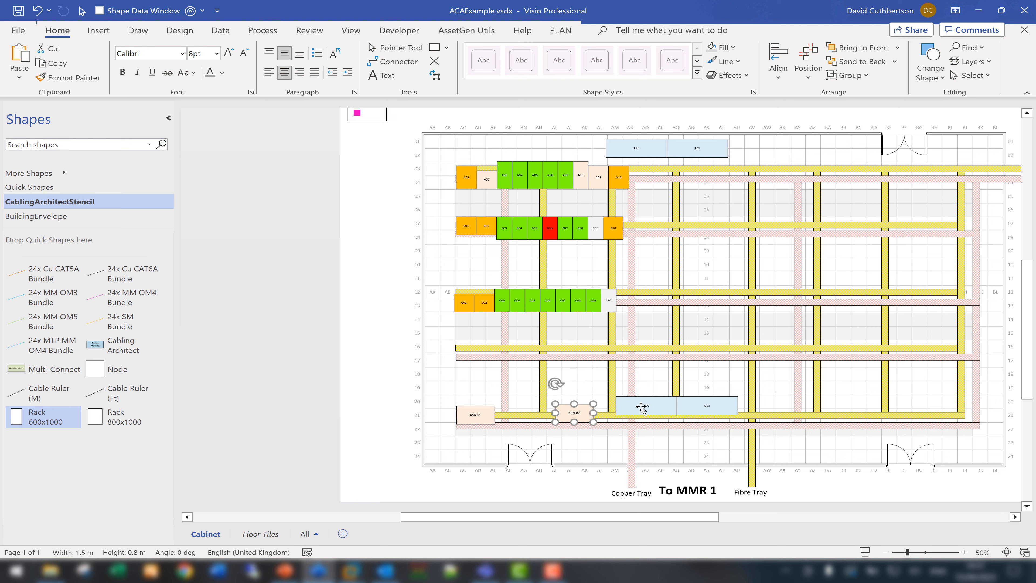
pyautogui.moveTo(644, 406); pyautogui.dragTo(660, 429)
pyautogui.moveTo(729, 413); pyautogui.dragTo(760, 432)
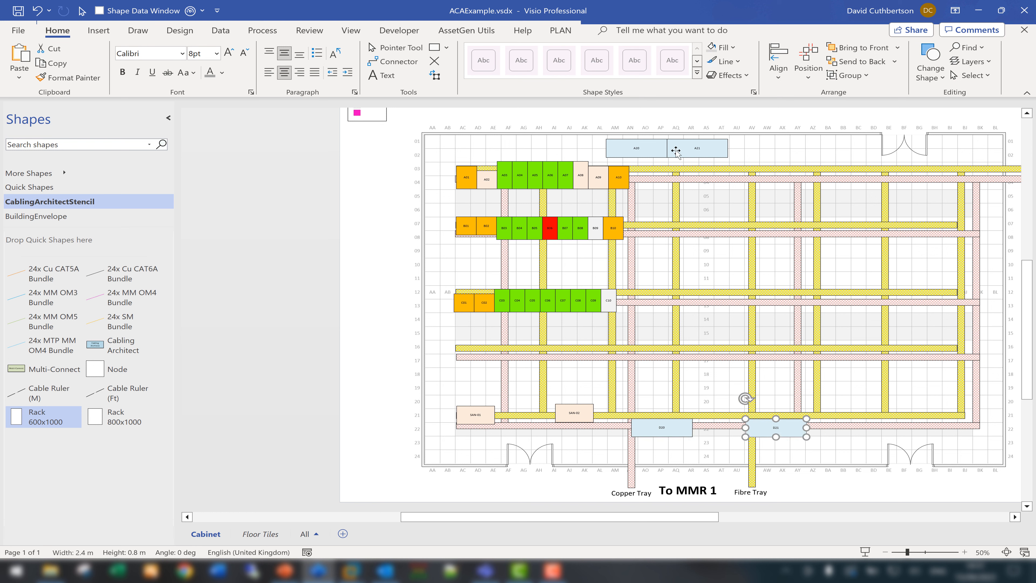
# Move cabling racks A21 and A20 onto the uppermost trays to the right of the A rack row, spaced apart.
pyautogui.moveTo(690, 151); pyautogui.dragTo(814, 182)
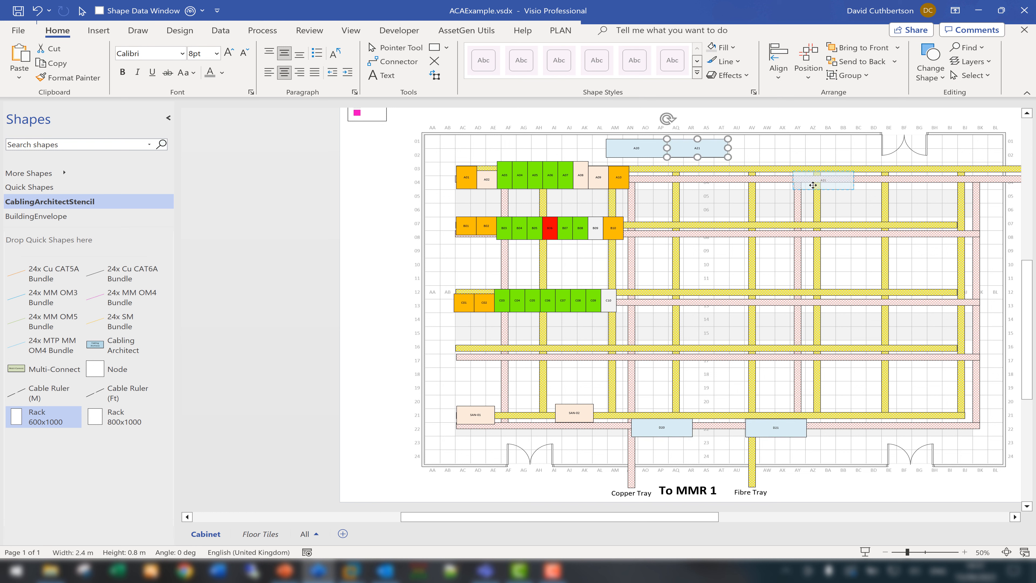
pyautogui.moveTo(646, 151); pyautogui.dragTo(751, 181)
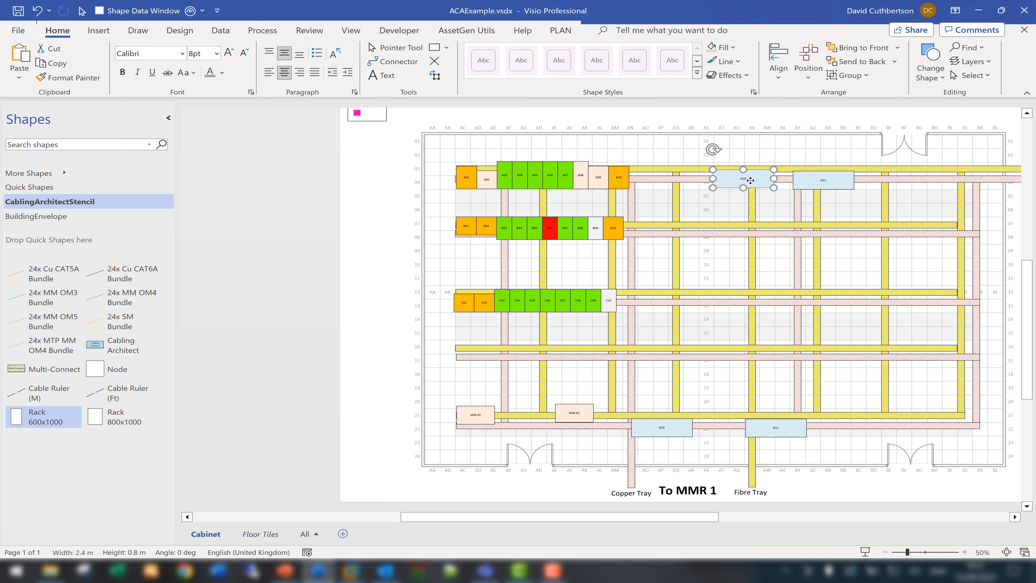
pyautogui.click(701, 151)
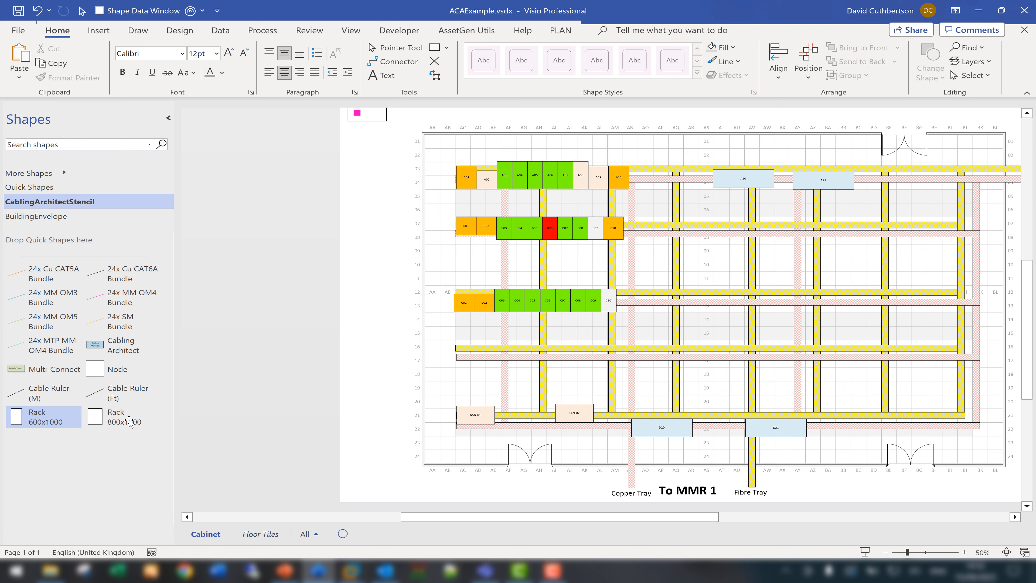
# Add a Cable Ruler (M) between rack B01 and cabling rack D20, and change it to a right-angle connector.
pyautogui.moveTo(37, 392); pyautogui.dragTo(465, 225)
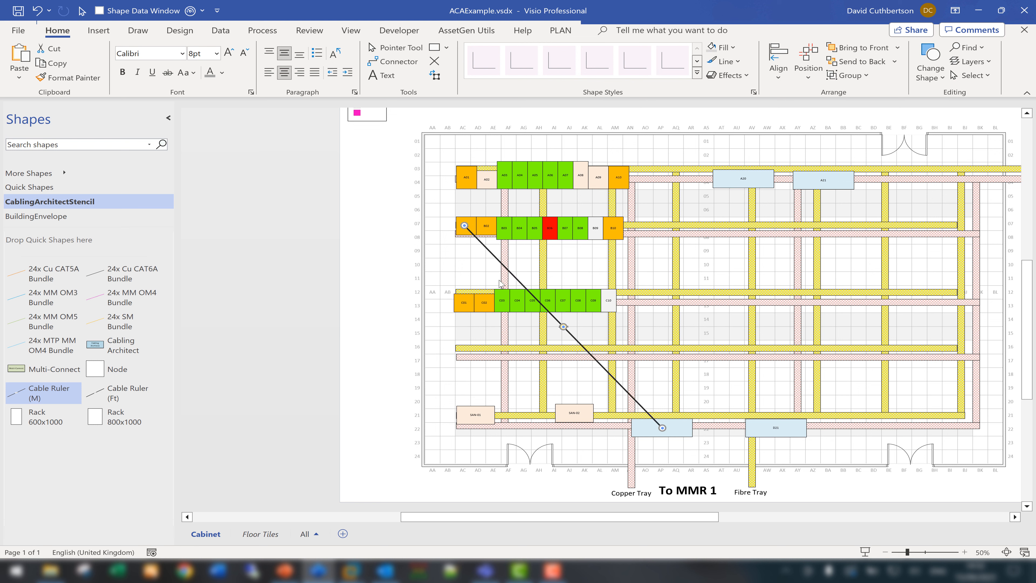
pyautogui.rightClick(515, 277)
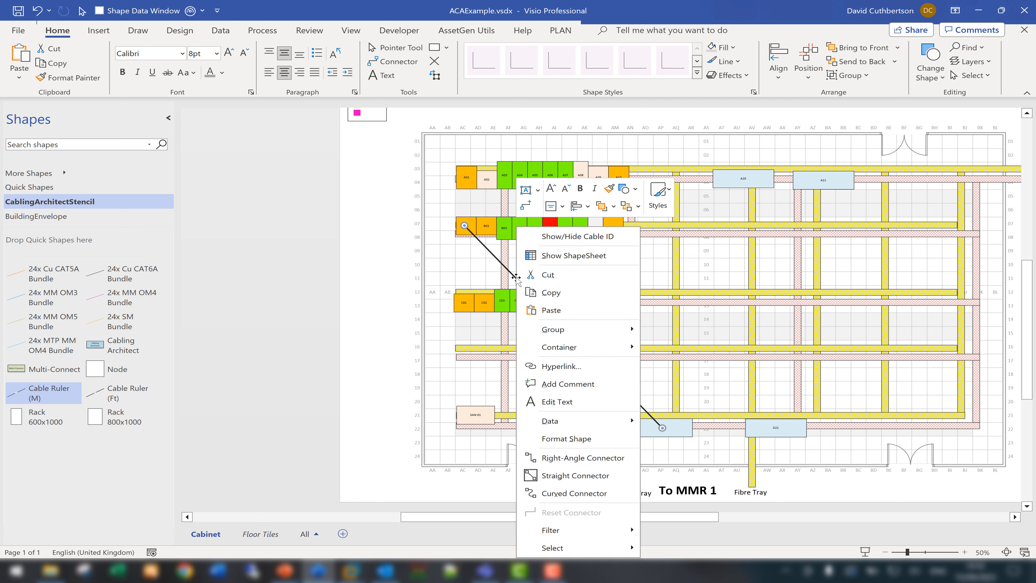
pyautogui.click(575, 458)
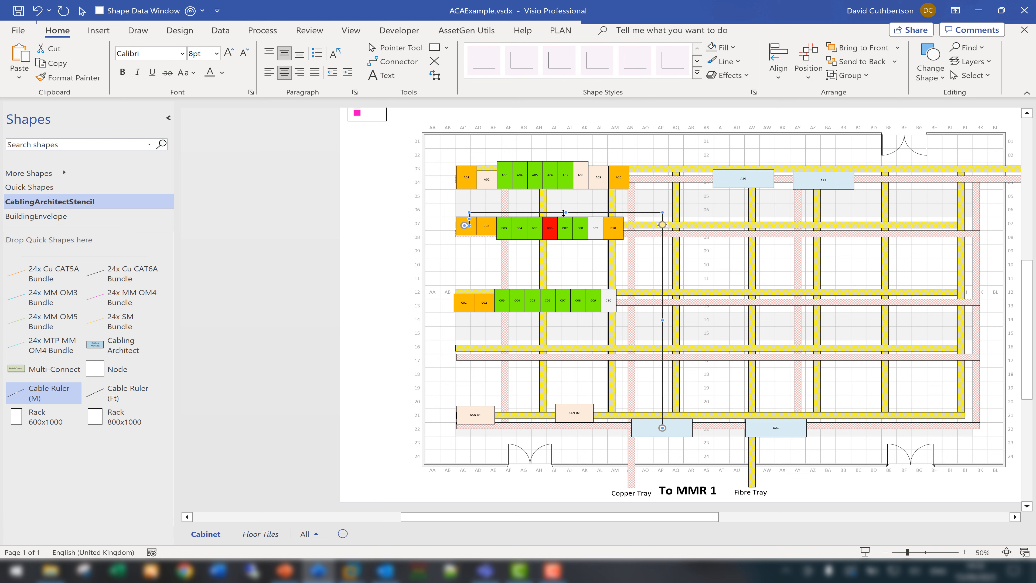
# Route the cable ruler from B01 along the row 7 tray, down beside B06, along the row 12 tray and down column AQ to D20.
pyautogui.moveTo(567, 212); pyautogui.dragTo(567, 224)
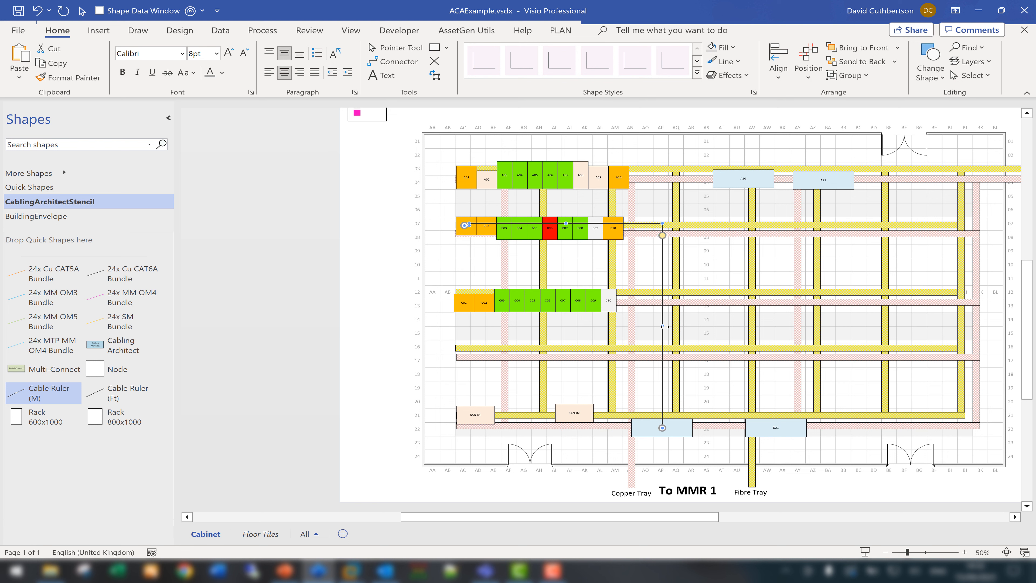
pyautogui.moveTo(665, 327); pyautogui.dragTo(676, 328)
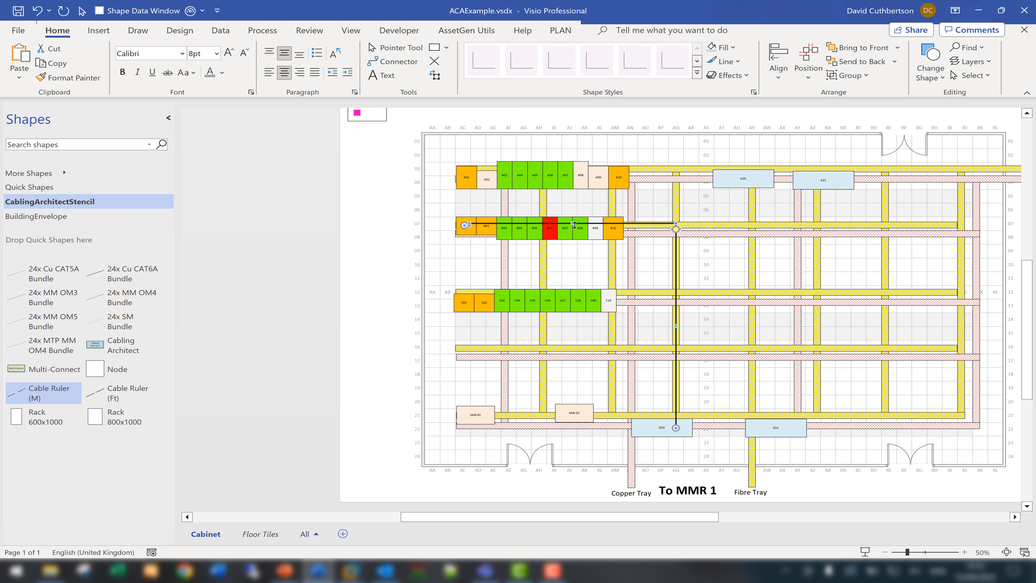
pyautogui.moveTo(573, 224); pyautogui.dragTo(545, 294)
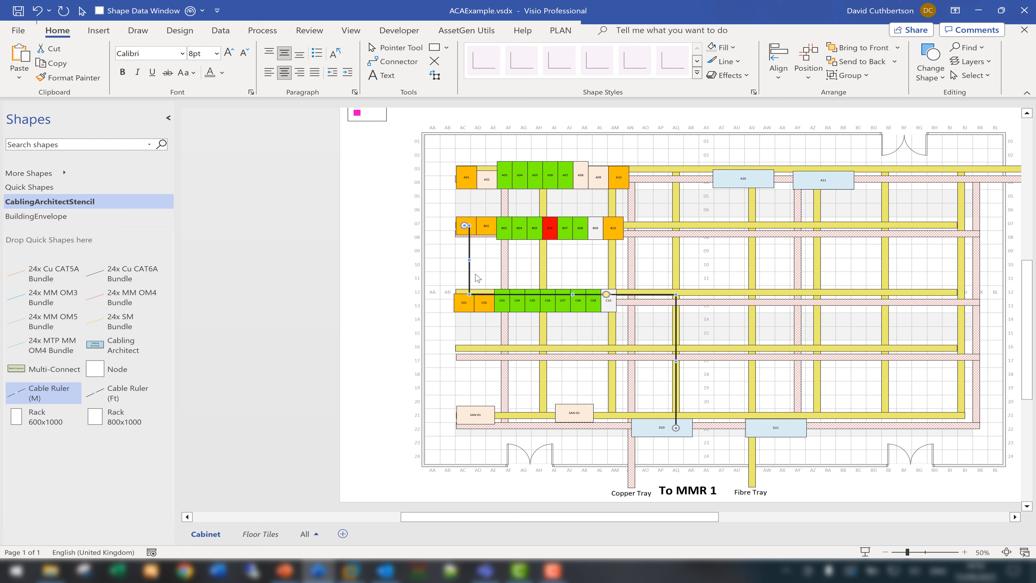
pyautogui.moveTo(482, 260); pyautogui.dragTo(502, 225)
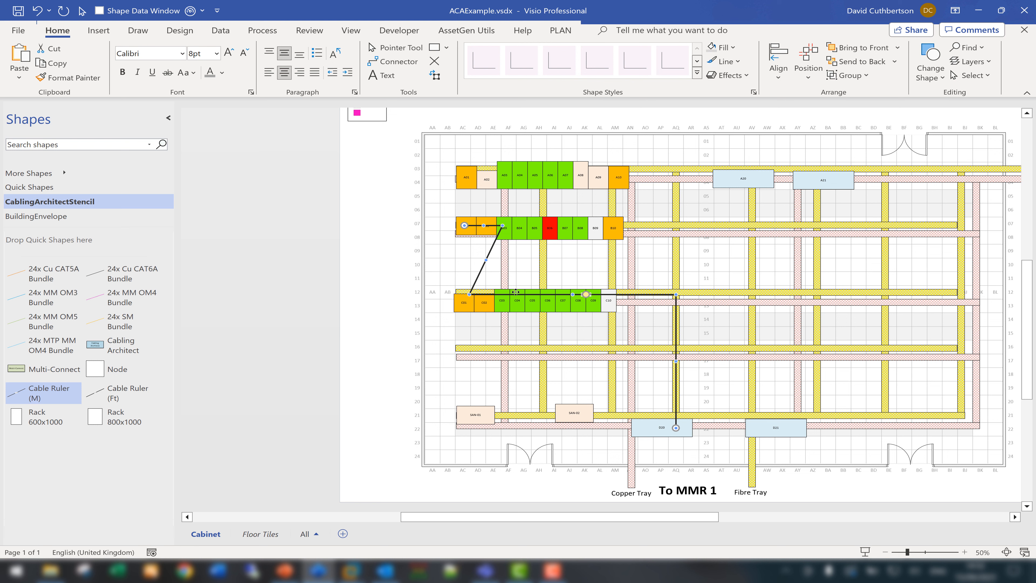
pyautogui.moveTo(516, 292); pyautogui.dragTo(544, 294)
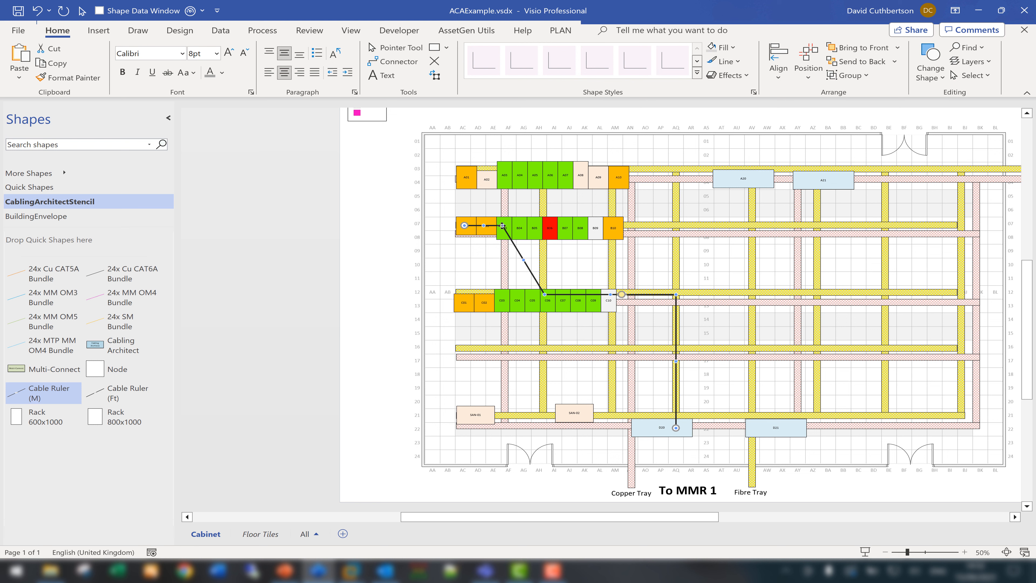
pyautogui.moveTo(534, 221); pyautogui.dragTo(543, 225)
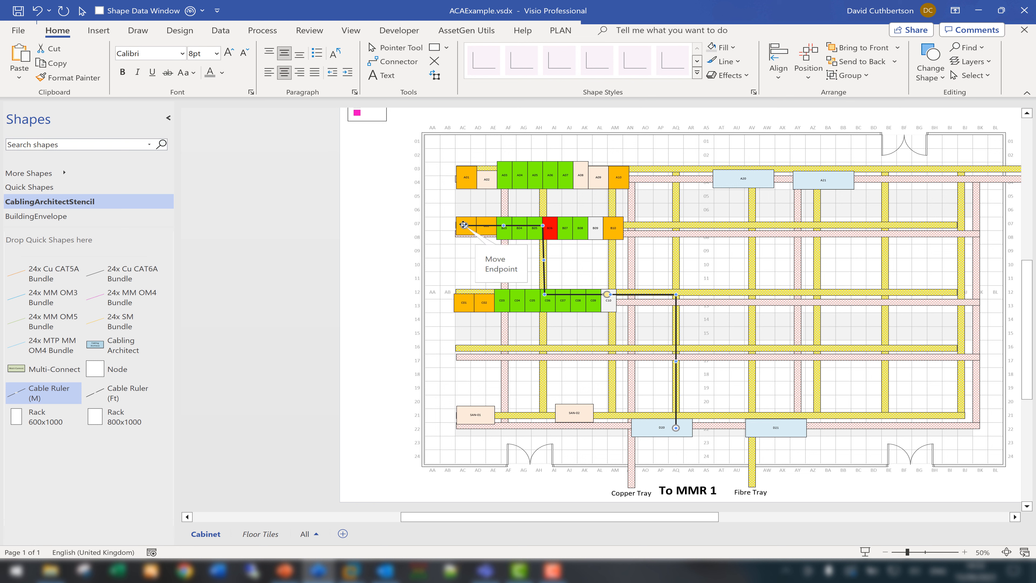
# Move the ruler's B01 endpoint to cabling rack A21 and reroute it along the uppermost tray and down the column AQ tray to D20.
pyautogui.moveTo(463, 225); pyautogui.dragTo(820, 170)
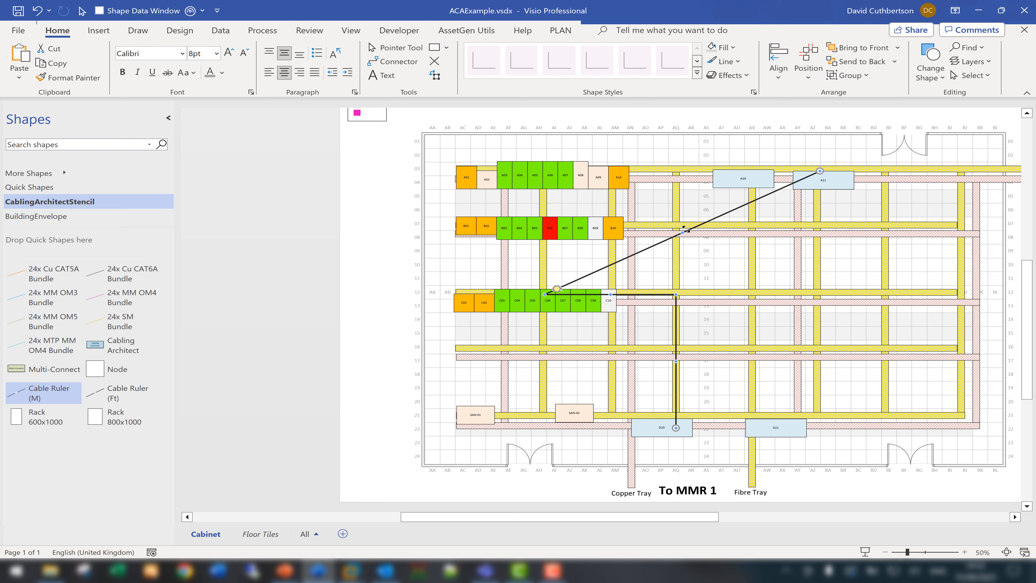
pyautogui.moveTo(683, 232); pyautogui.dragTo(677, 171)
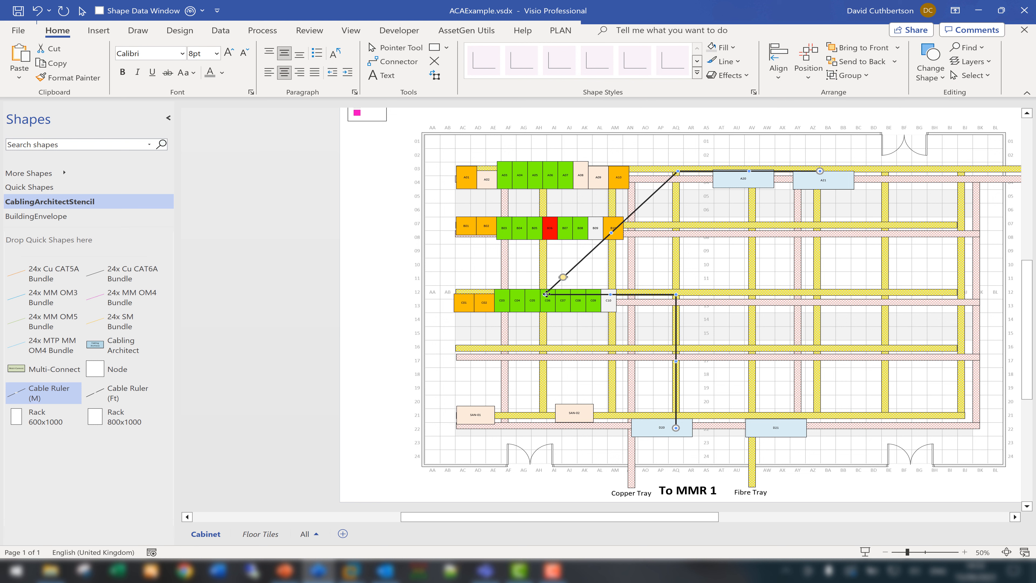
pyautogui.moveTo(544, 294); pyautogui.dragTo(678, 293)
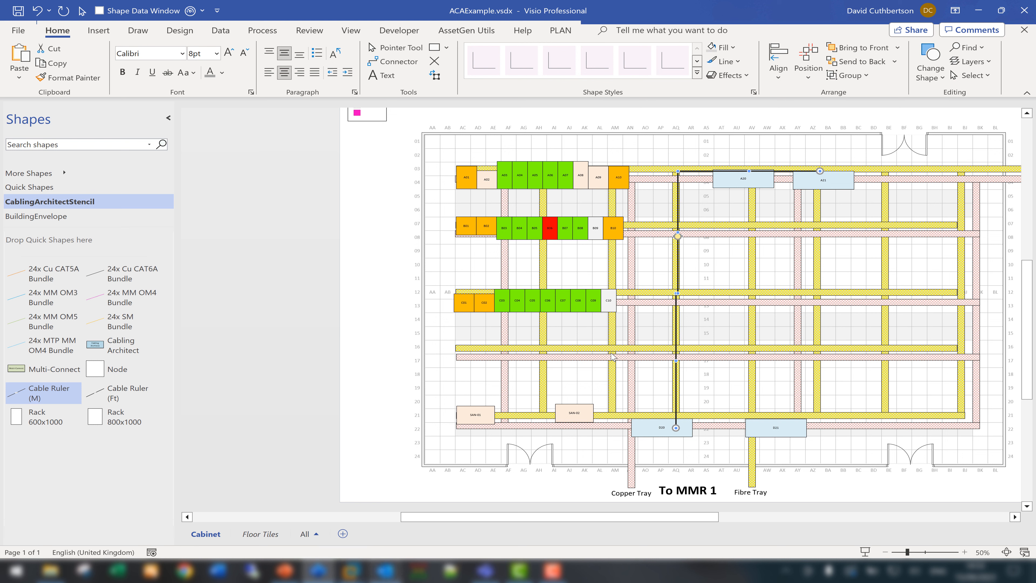
# Read the length shown on the cable ruler between A21 and D20, and delete the ruler.
pyautogui.click(728, 272)
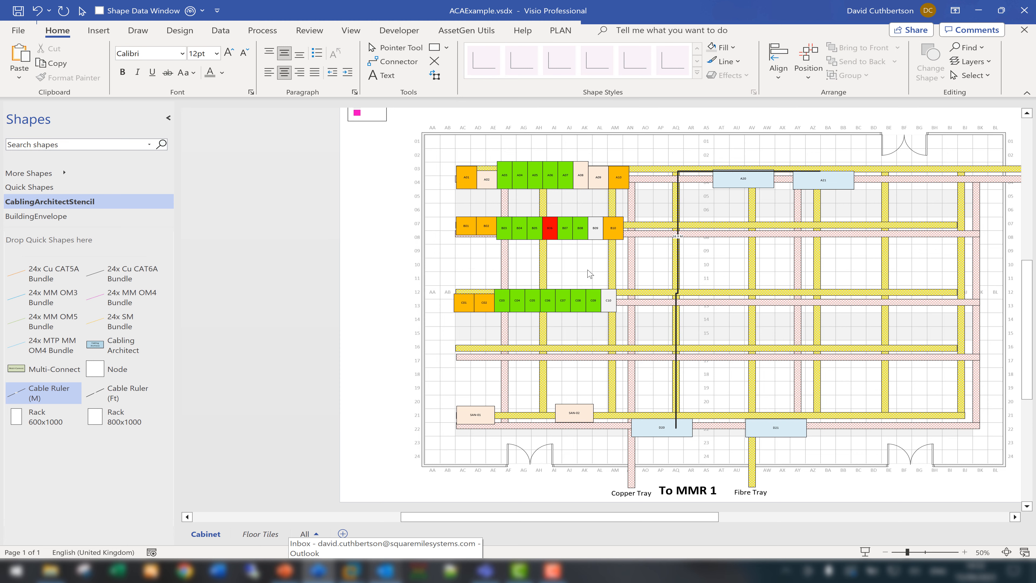
pyautogui.scroll(5, 677, 241)
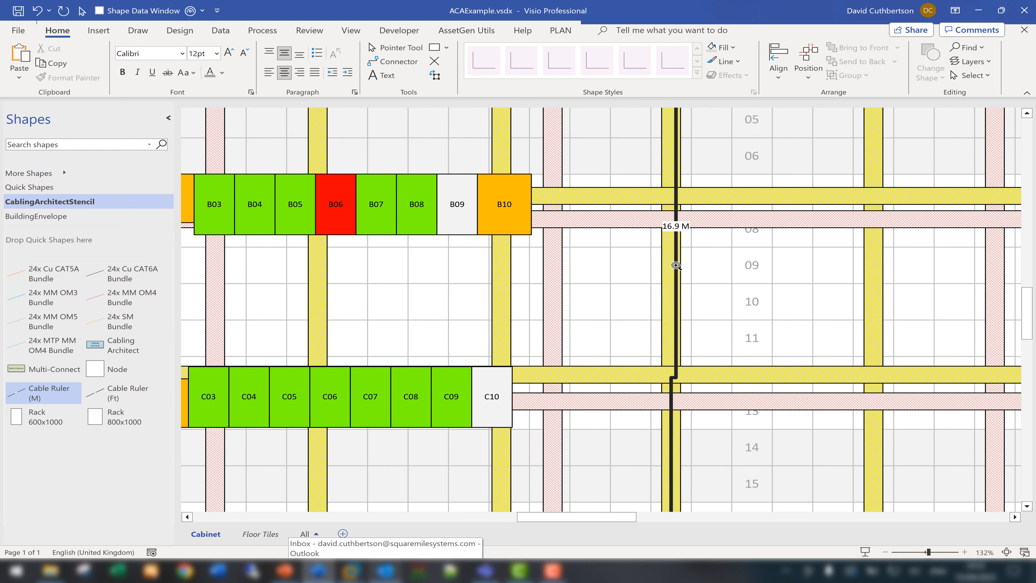
pyautogui.scroll(-4, 694, 265)
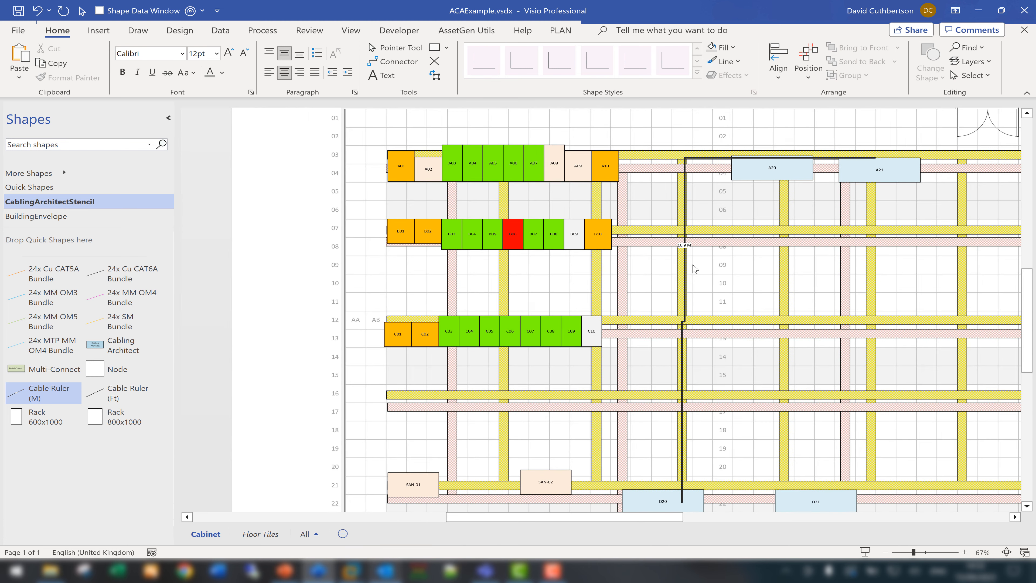
pyautogui.scroll(-2, 694, 277)
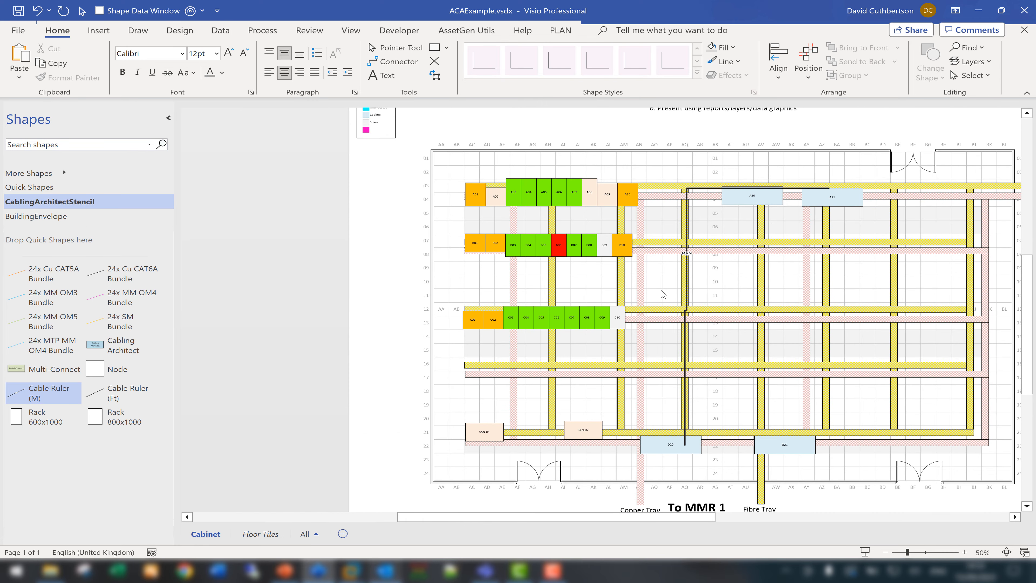
pyautogui.click(686, 280)
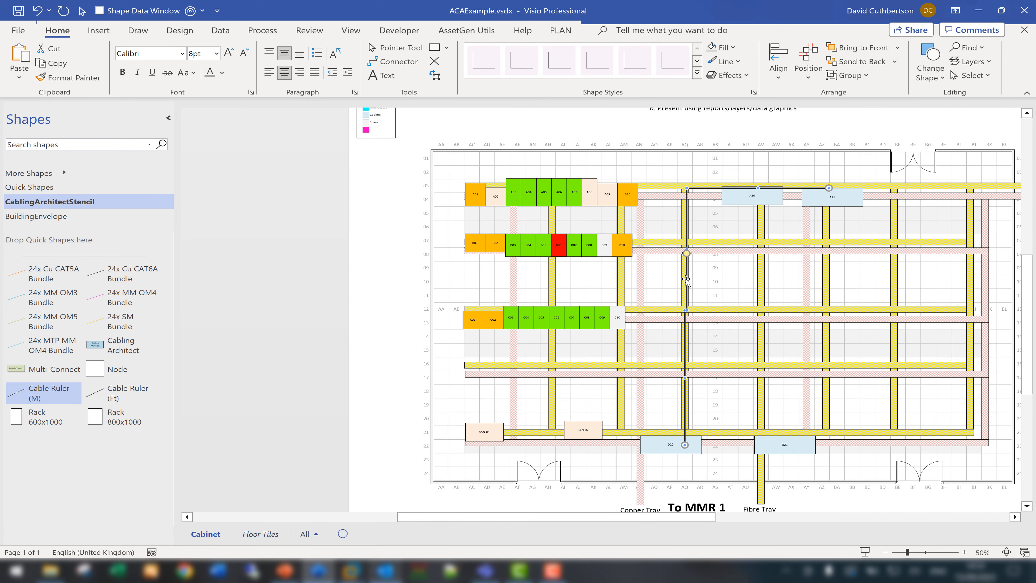
pyautogui.press('Delete')
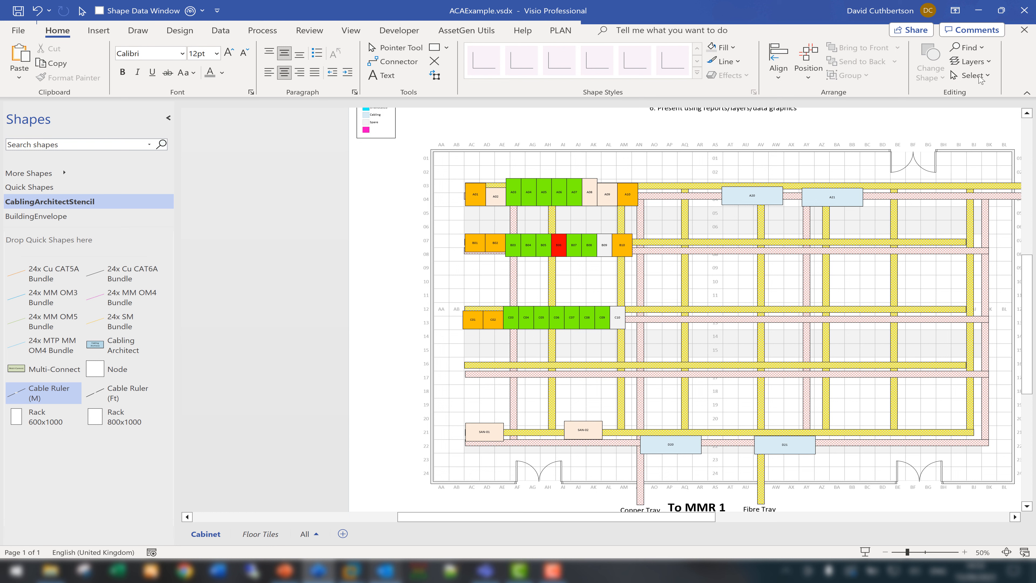
# Make all layers visible on the floor plan, including Copper, Fibre MM and Fibre SM.
pyautogui.click(981, 64)
pyautogui.click(978, 97)
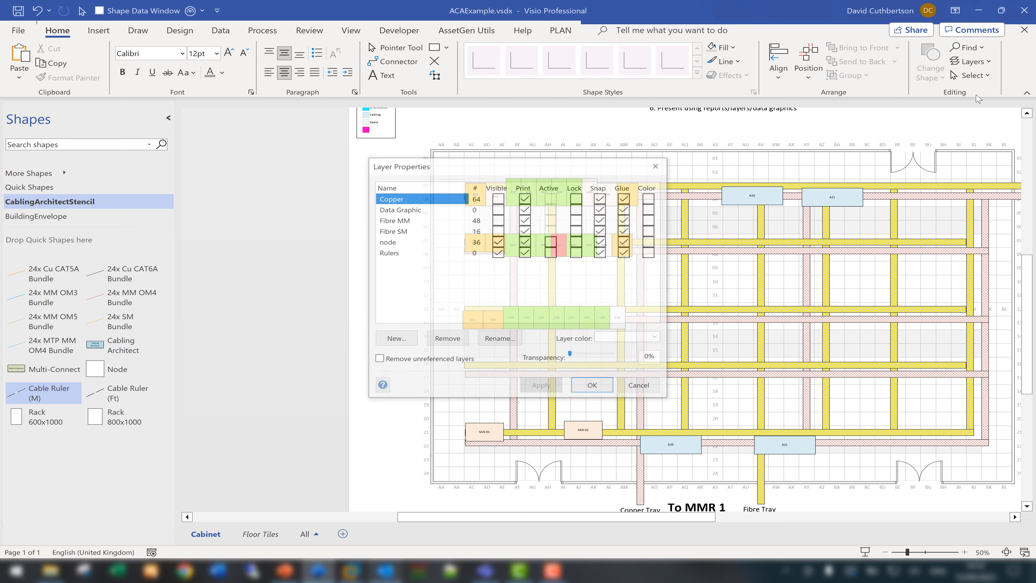
pyautogui.click(483, 188)
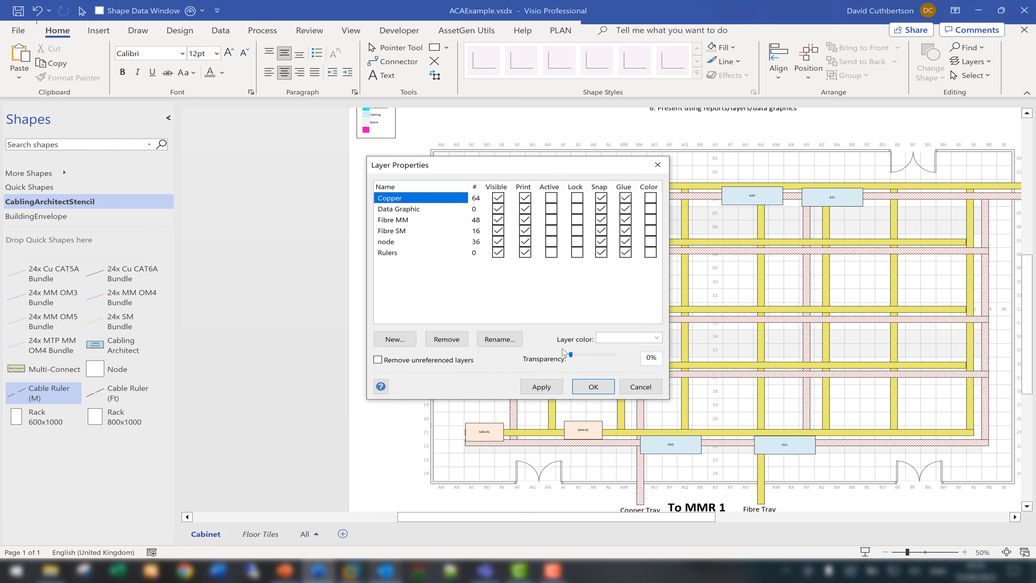
pyautogui.click(560, 386)
pyautogui.click(593, 387)
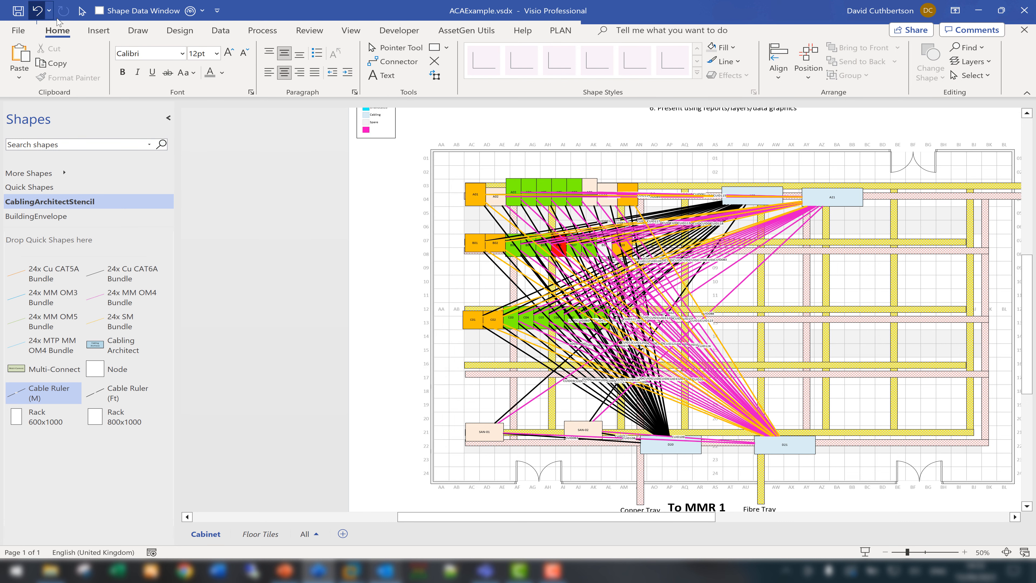
# Select all connectors by shape role, change them to right-angle connectors, and clear the selection.
pyautogui.click(982, 78)
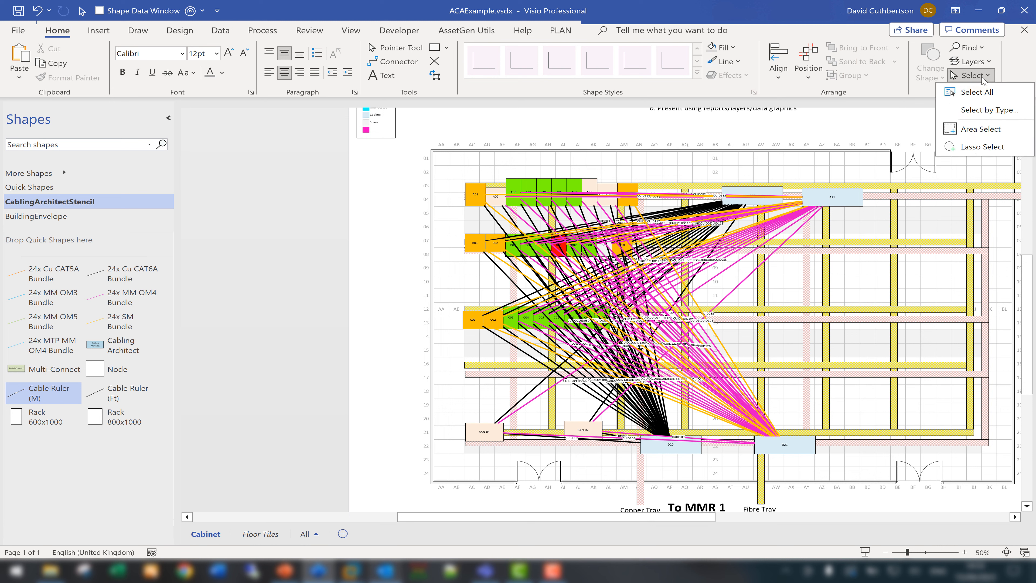
pyautogui.click(974, 109)
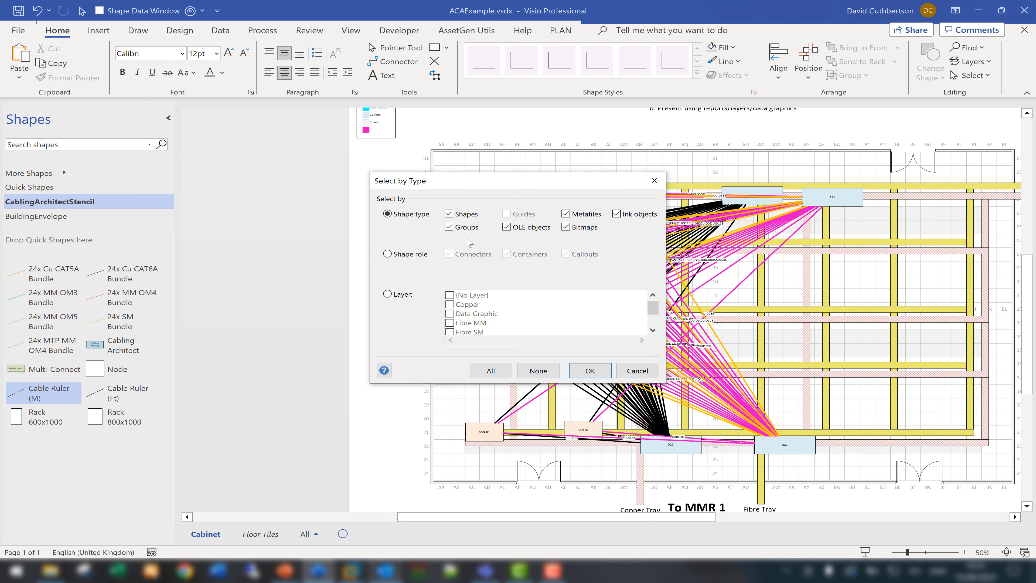
pyautogui.click(405, 255)
pyautogui.click(590, 370)
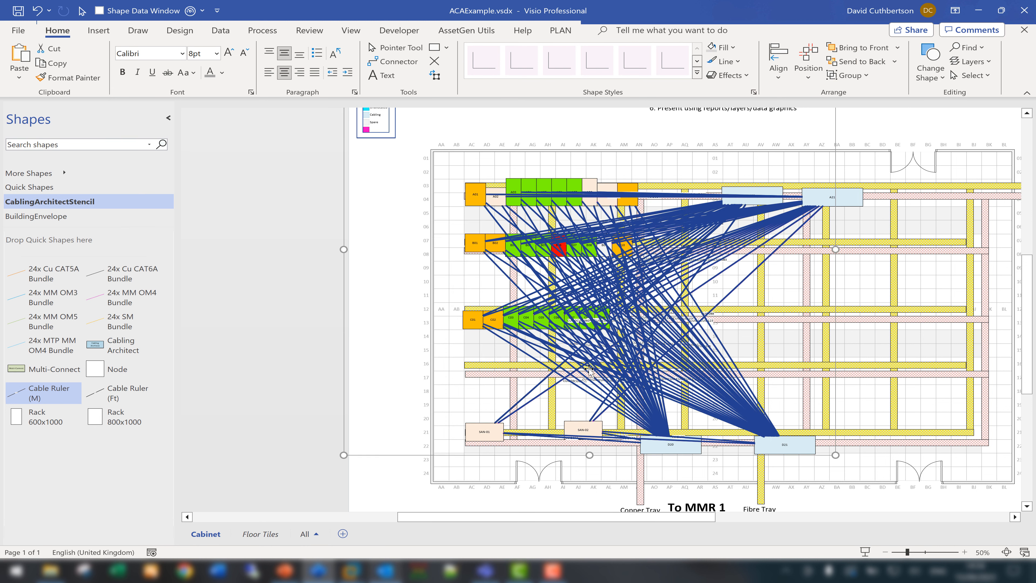
pyautogui.rightClick(654, 282)
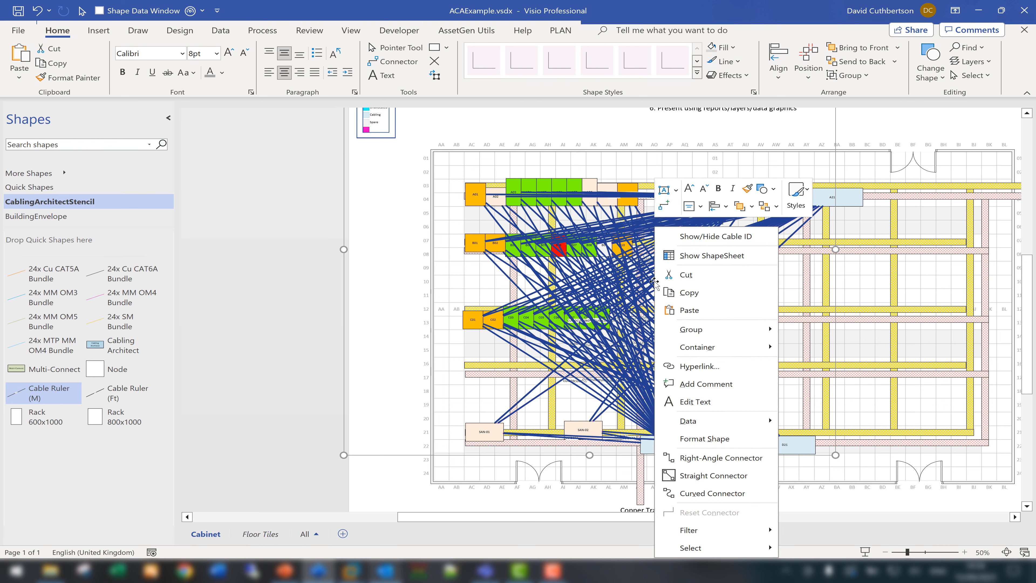
pyautogui.click(667, 458)
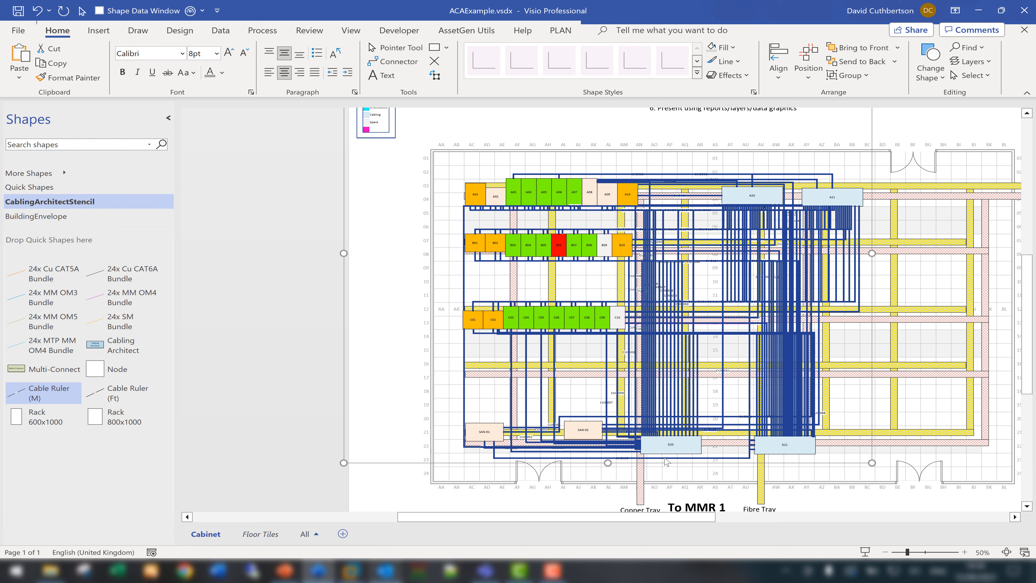
pyautogui.click(329, 393)
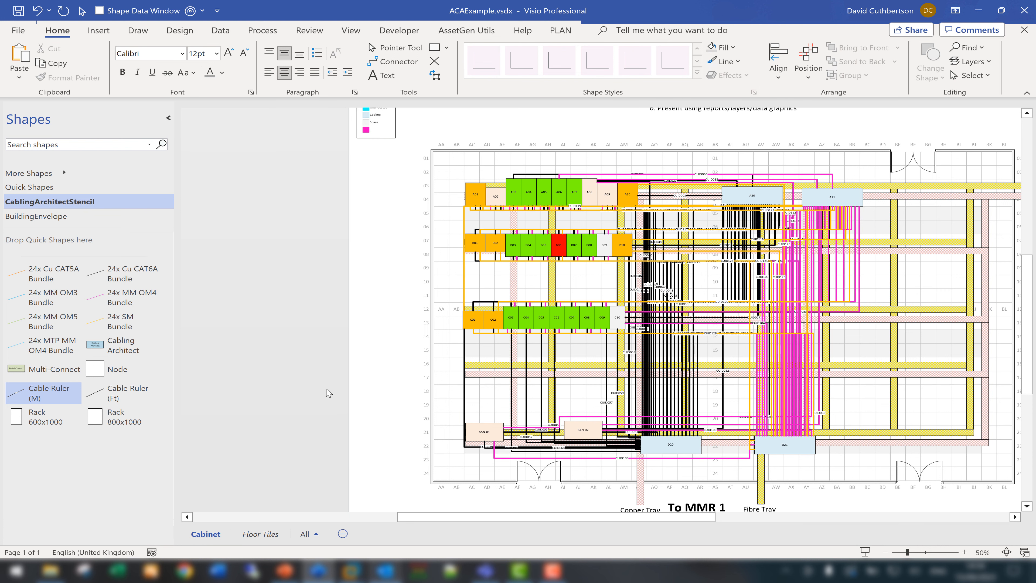